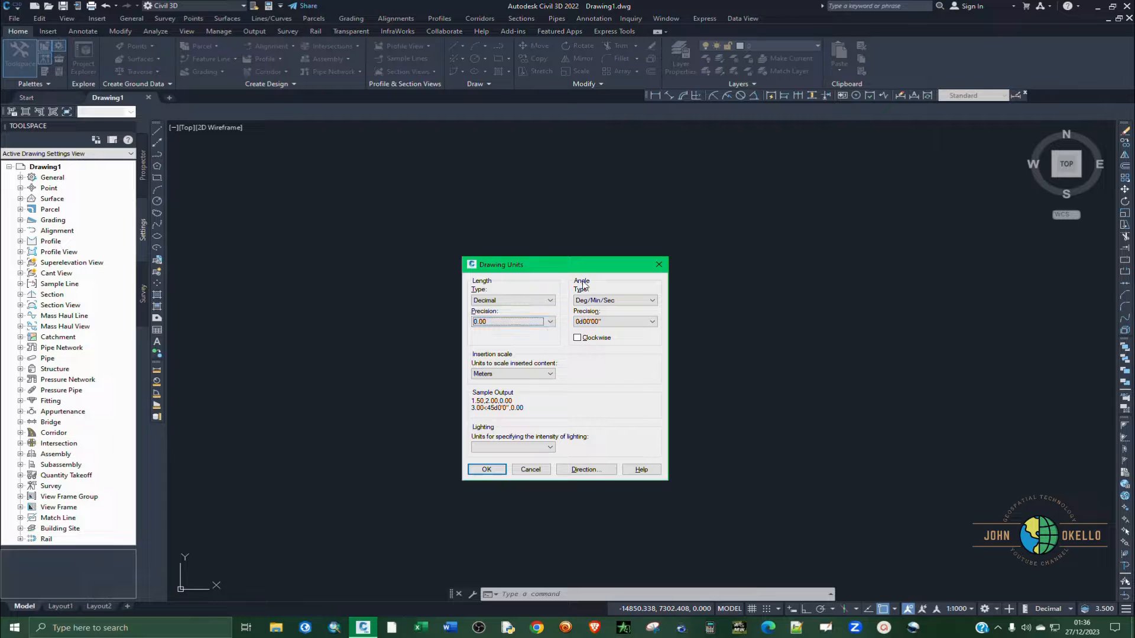
Configure the drawing units with clockwise angles and North as the base angle, keeping Meters as the insertion scale.
click(577, 337)
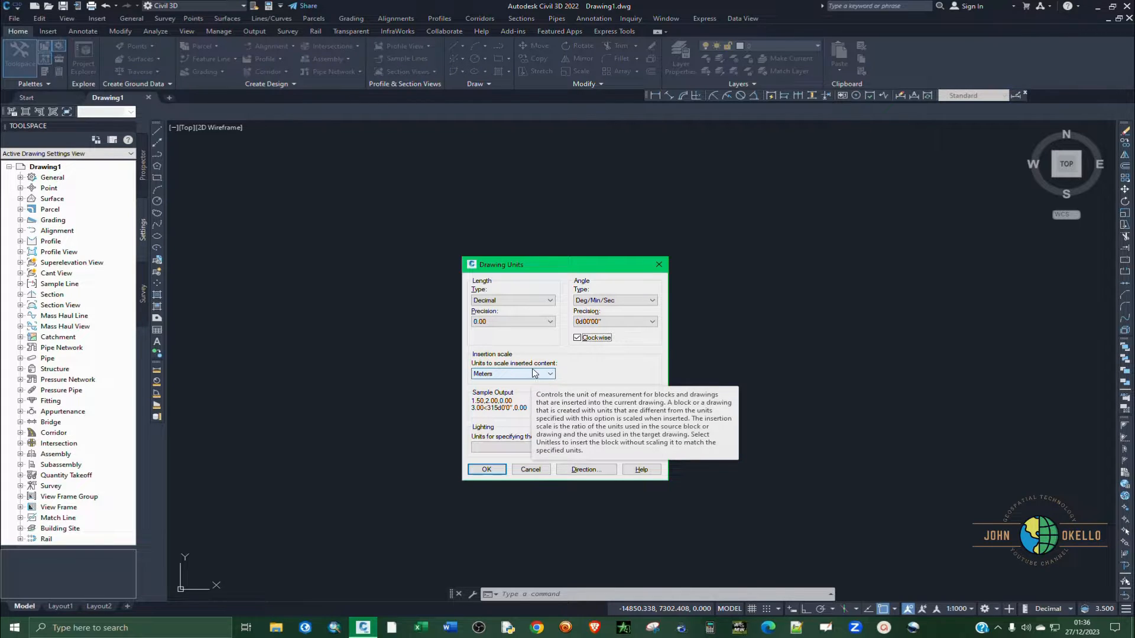
click(549, 374)
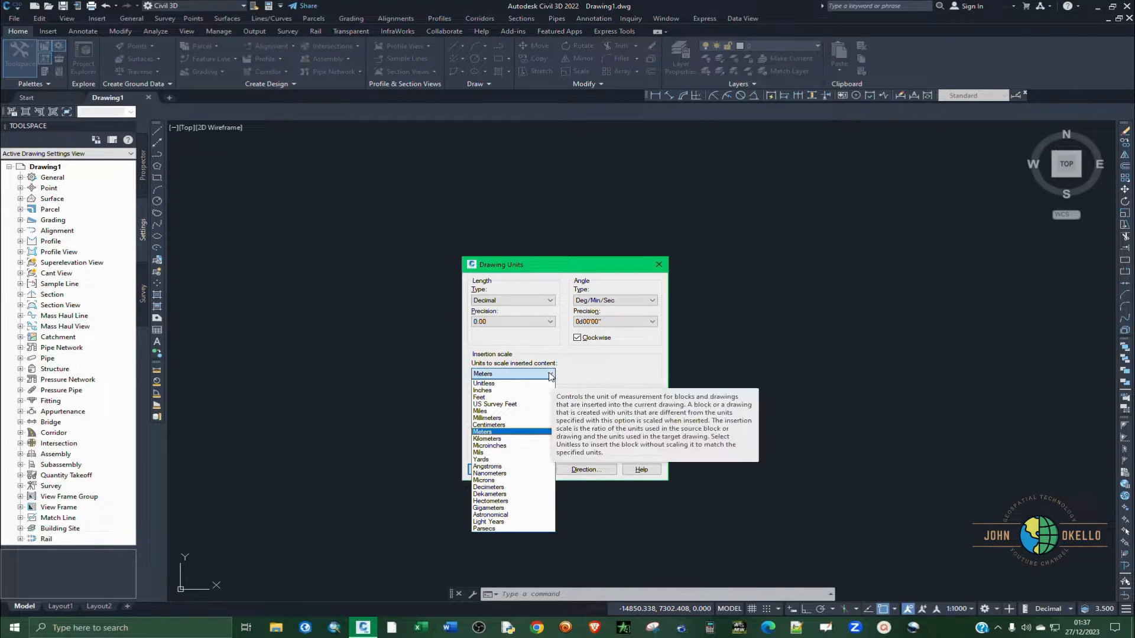
click(550, 375)
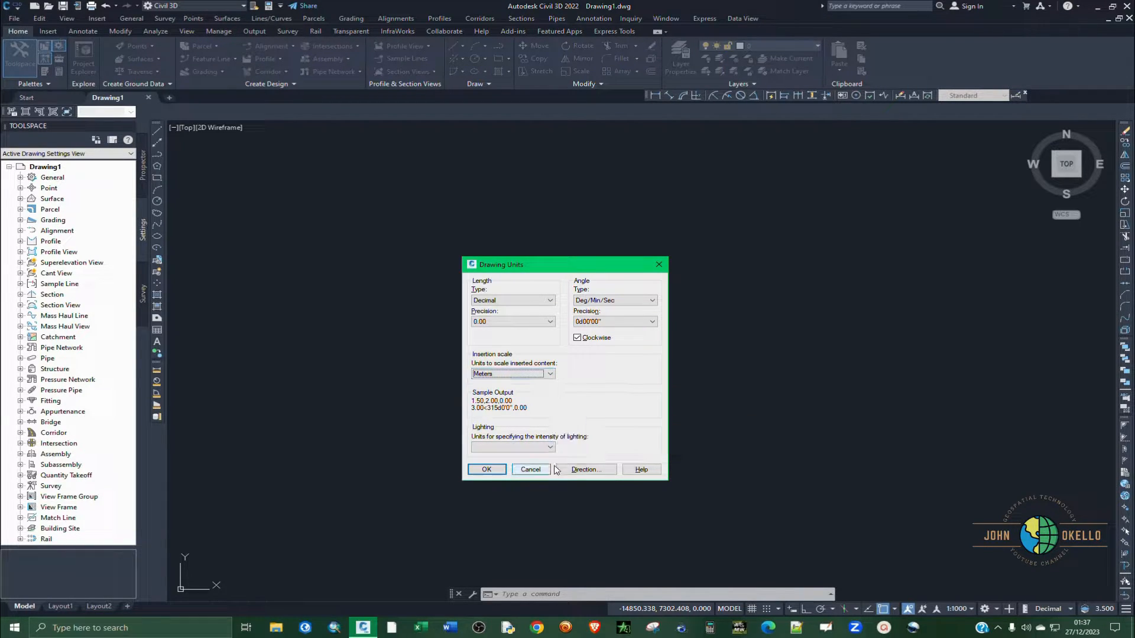
click(583, 471)
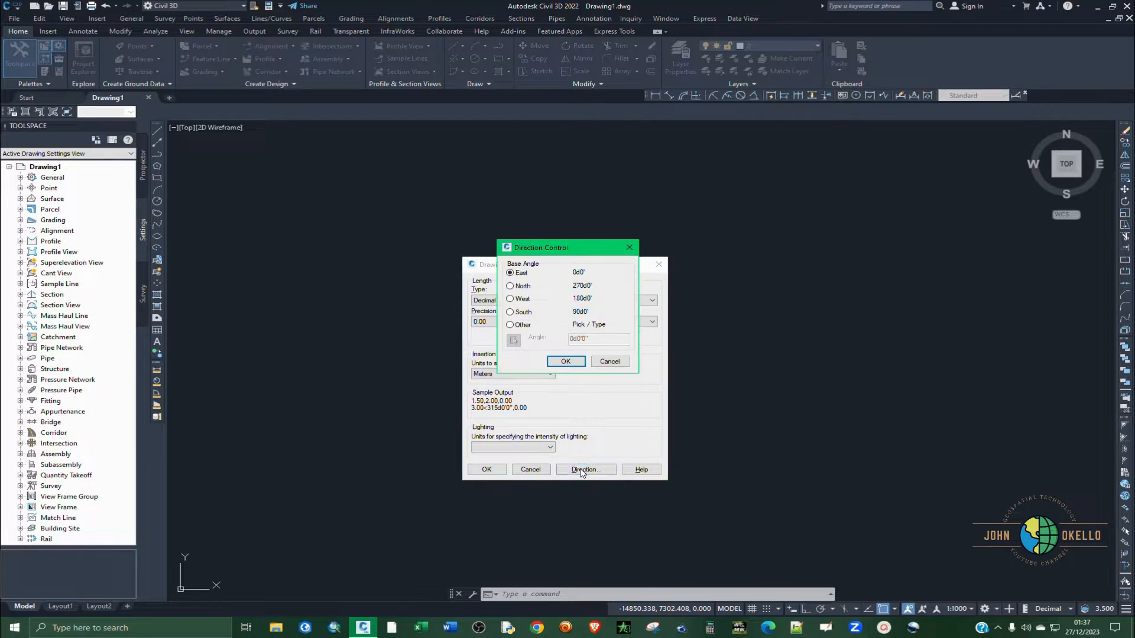
click(510, 286)
click(566, 361)
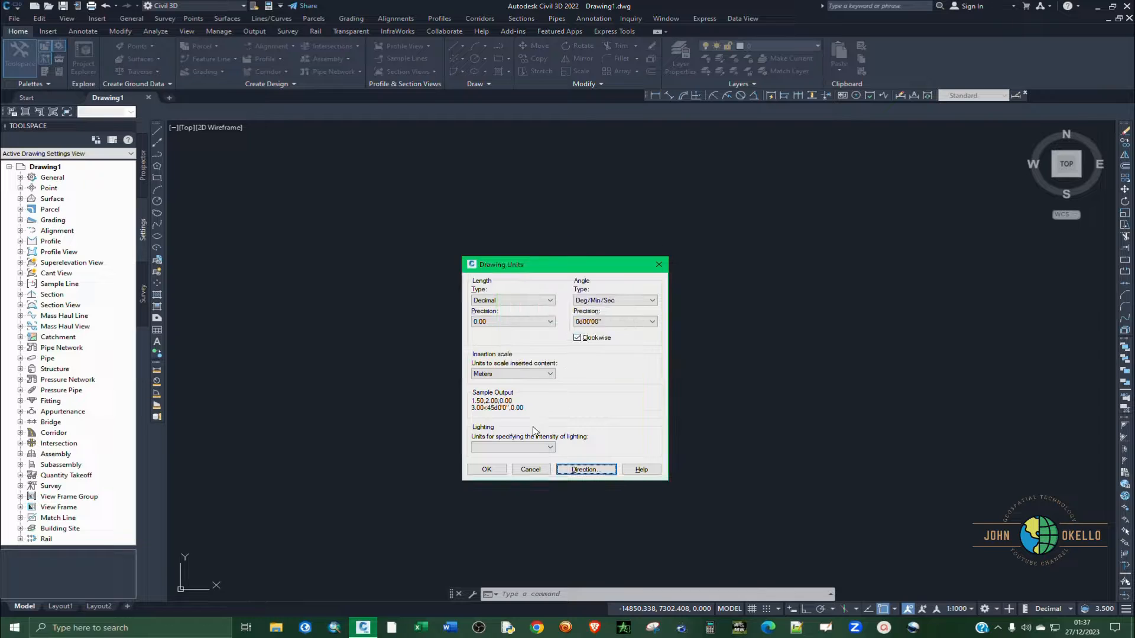
click(487, 470)
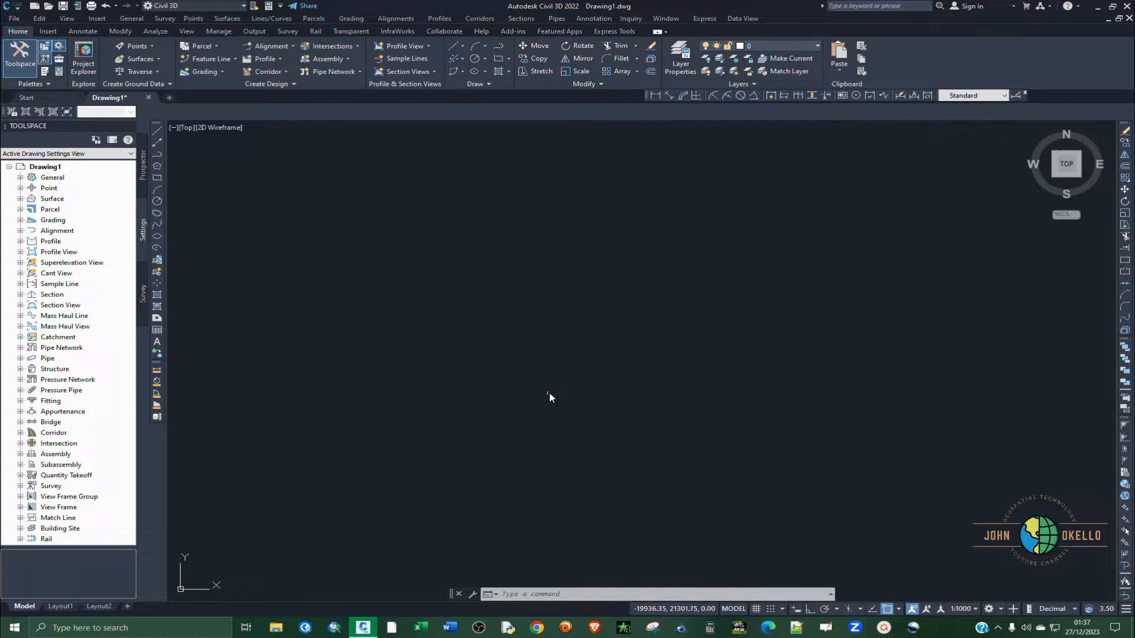
Draw a circle centred at 450,500 with a radius of 1 and fit it in view.
text(CIRCle)
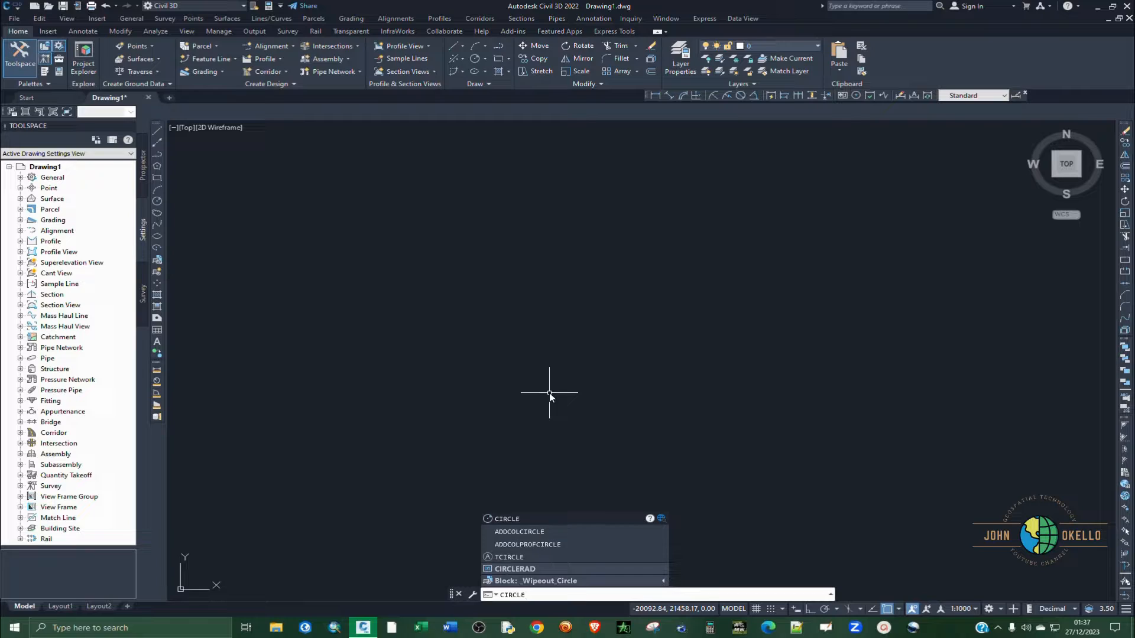
key(Return)
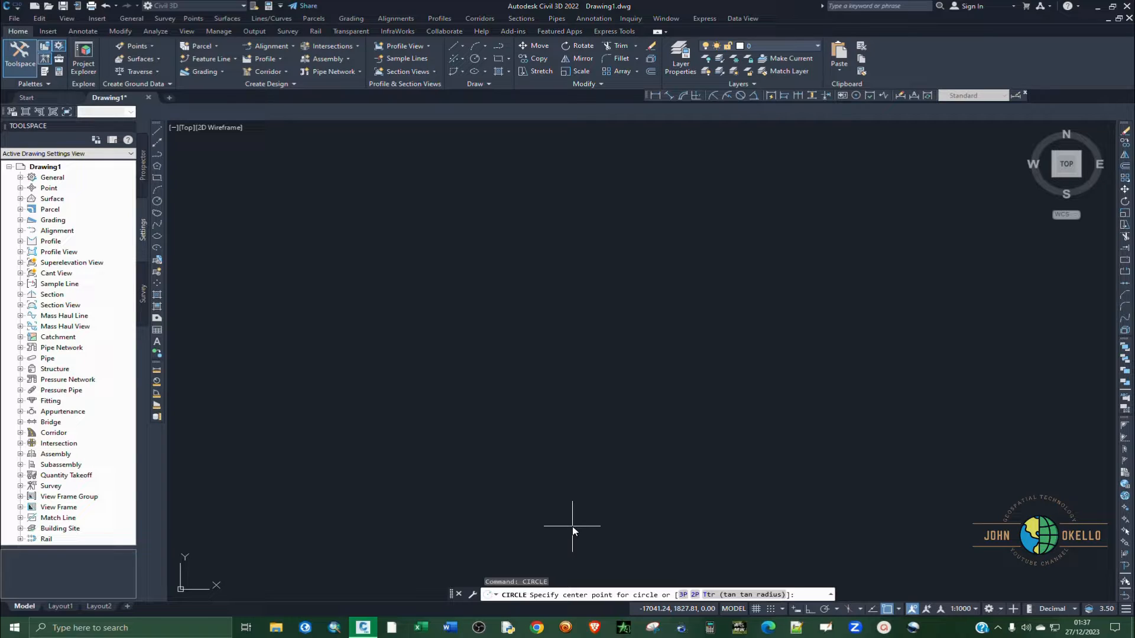
text(0,500)
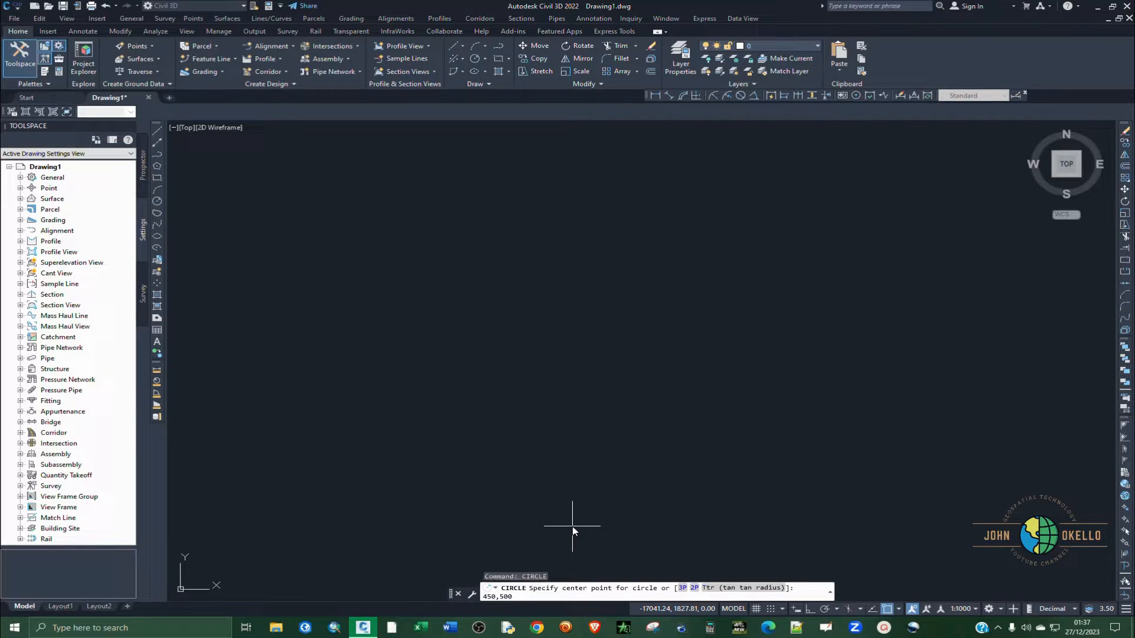
key(Return)
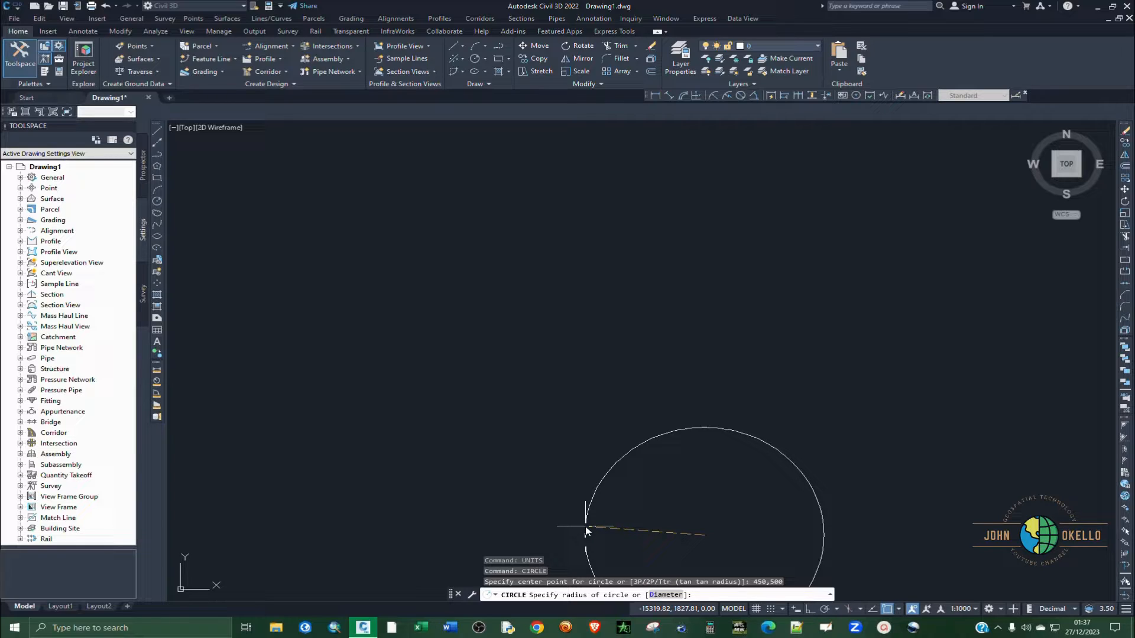
text(1)
key(Return)
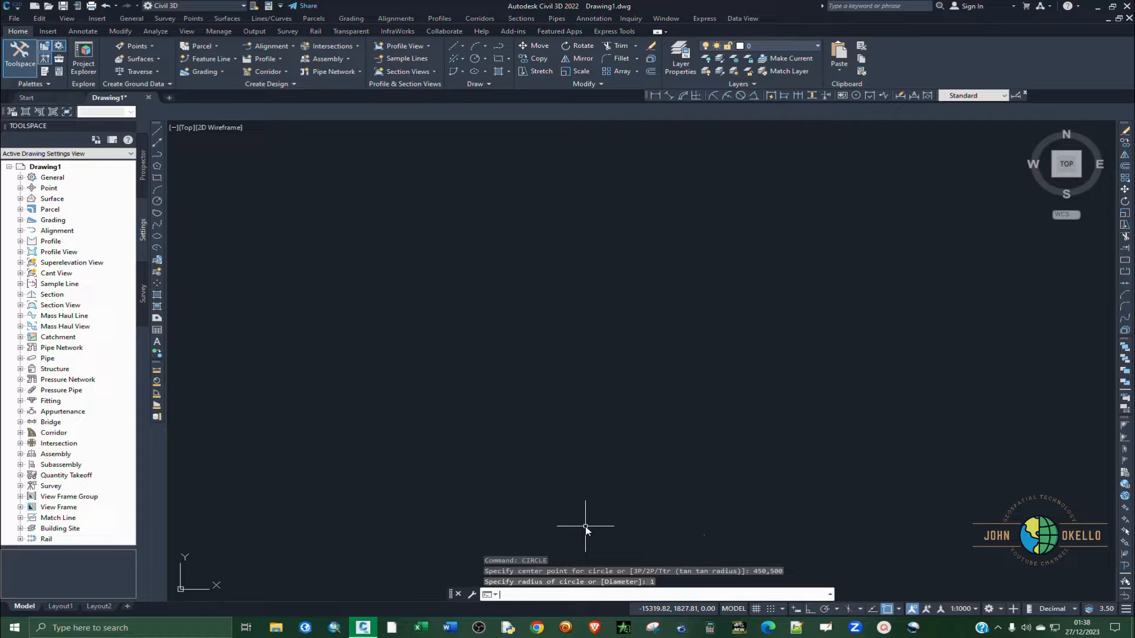
text(ze)
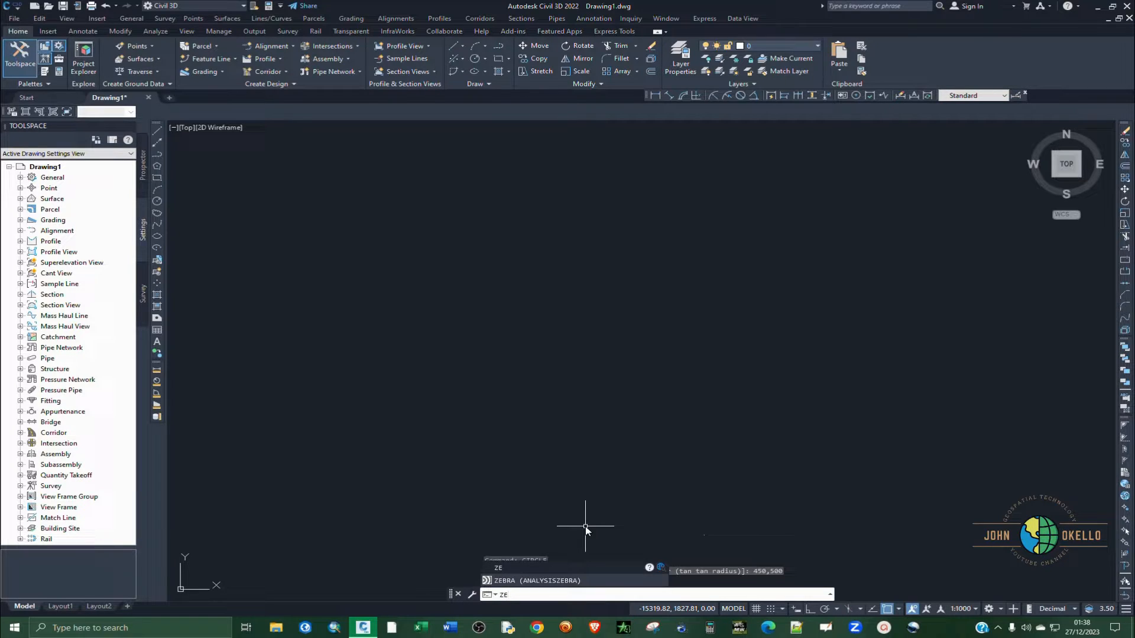
key(Return)
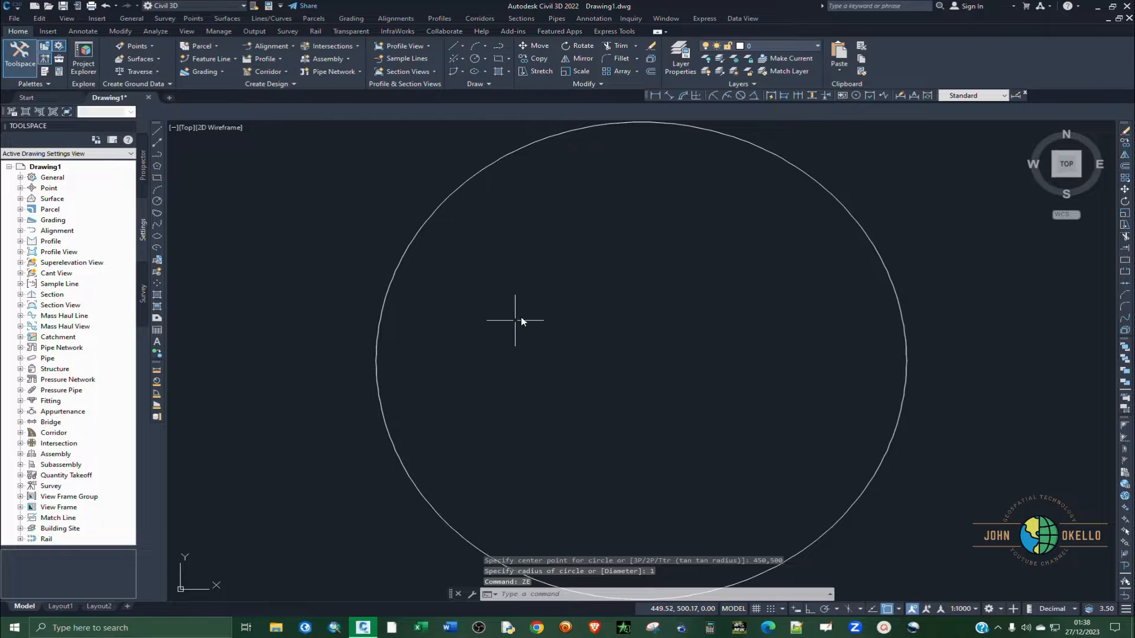
scroll(521, 317, down, 5)
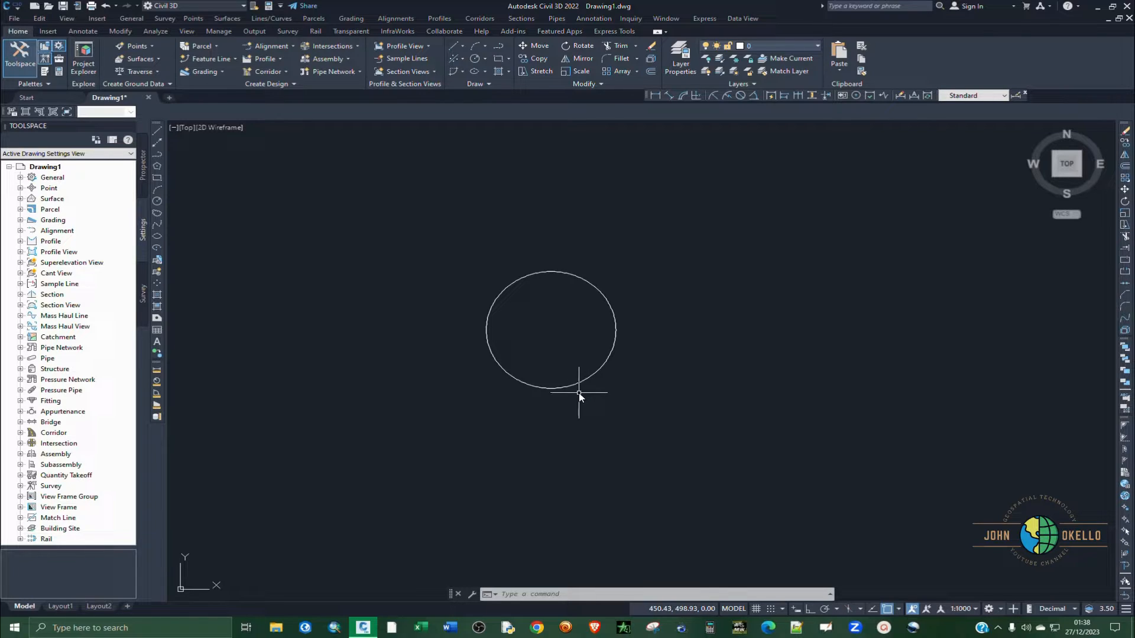
Query the coordinates of the circle's centre with the ID command.
text(ID)
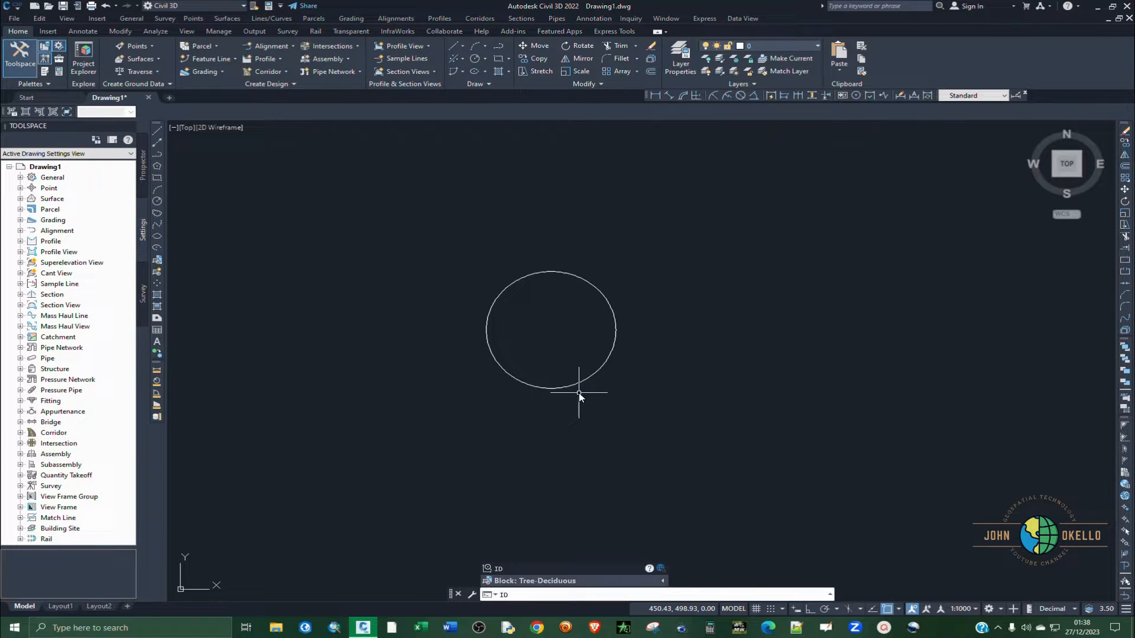
key(Return)
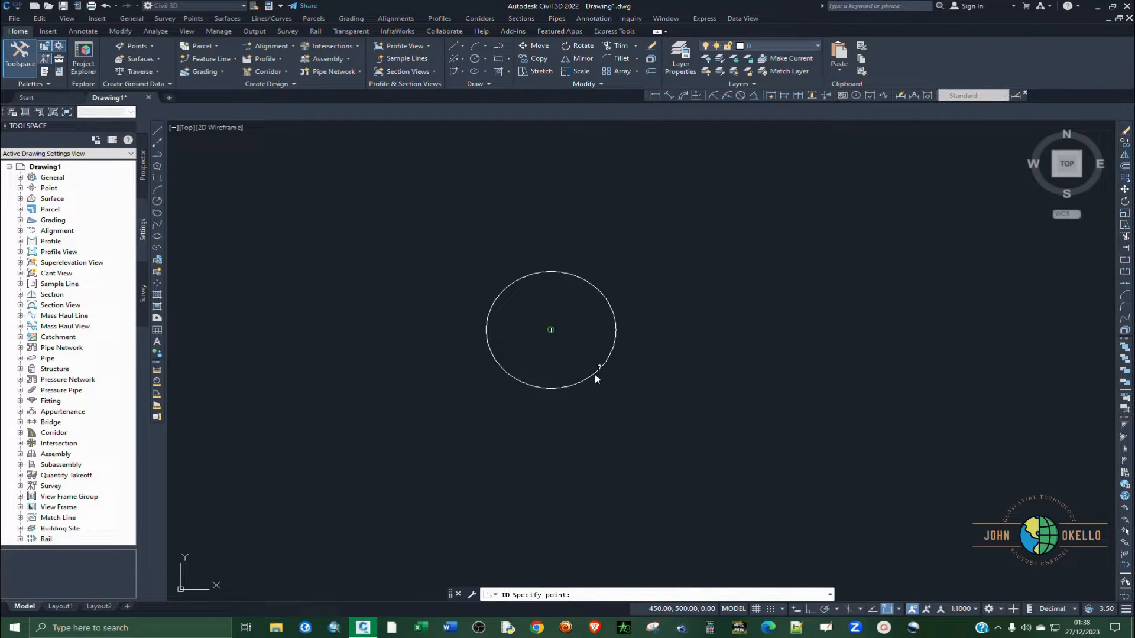
click(594, 373)
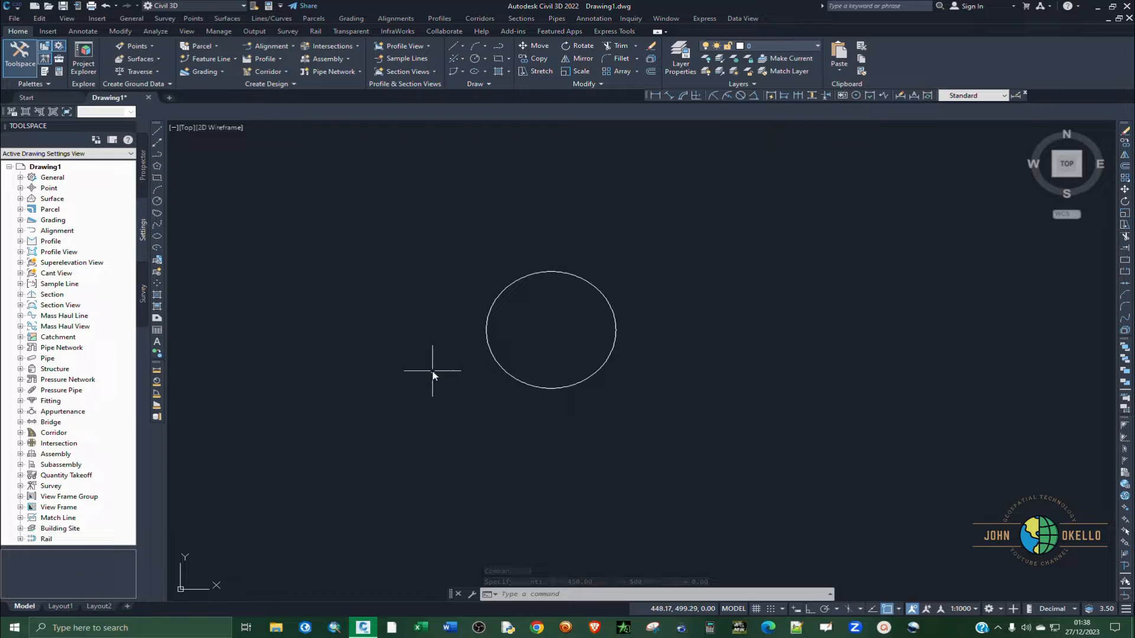
scroll(443, 373, down, 2)
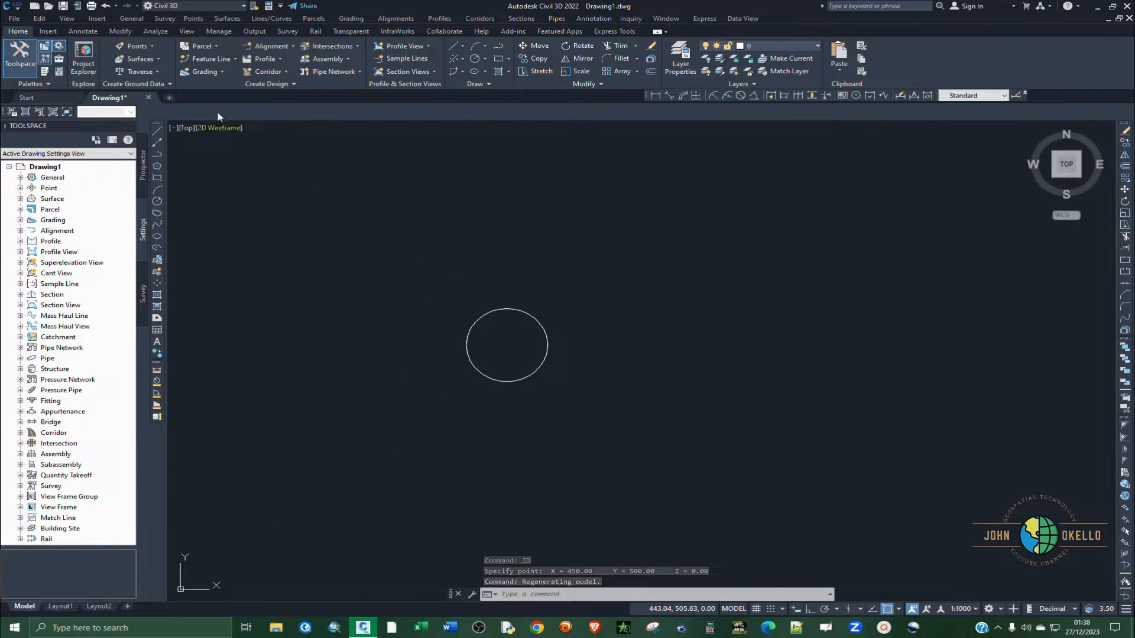
Create a Northing/Easting point at northing 520 and easting 550 with description PT1, accepting the default elevation.
click(193, 20)
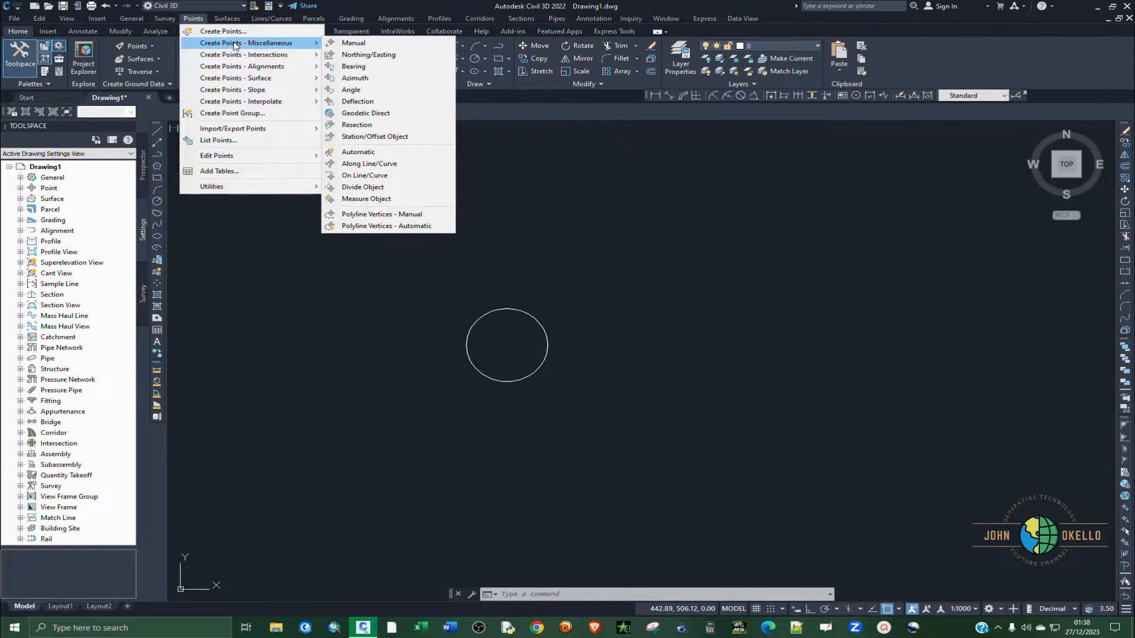
mouse_move(234, 45)
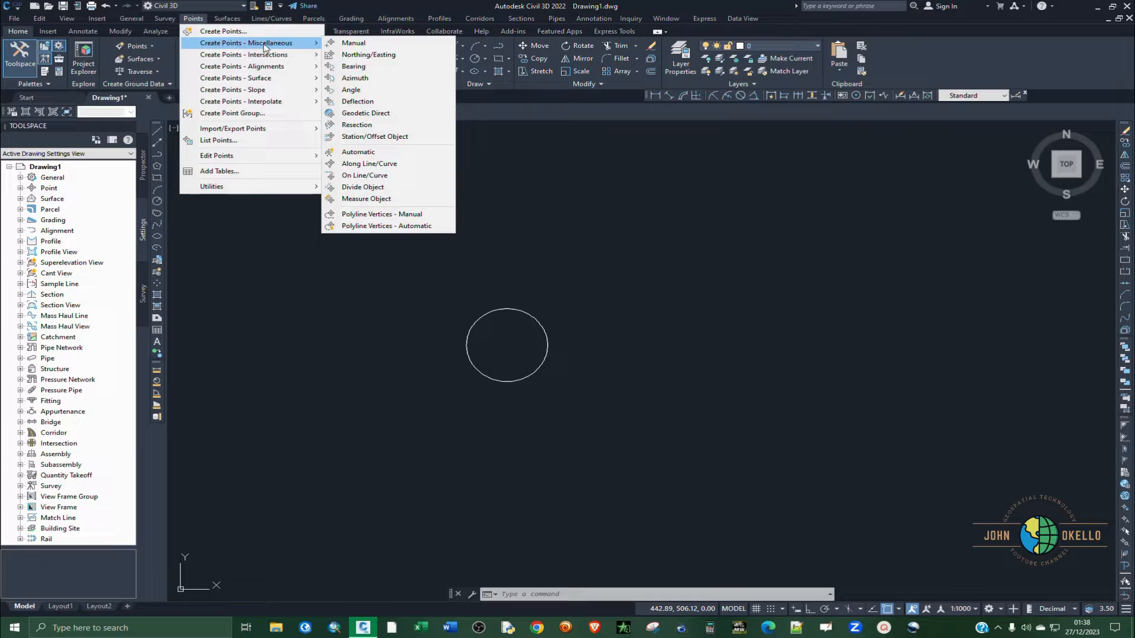
click(374, 55)
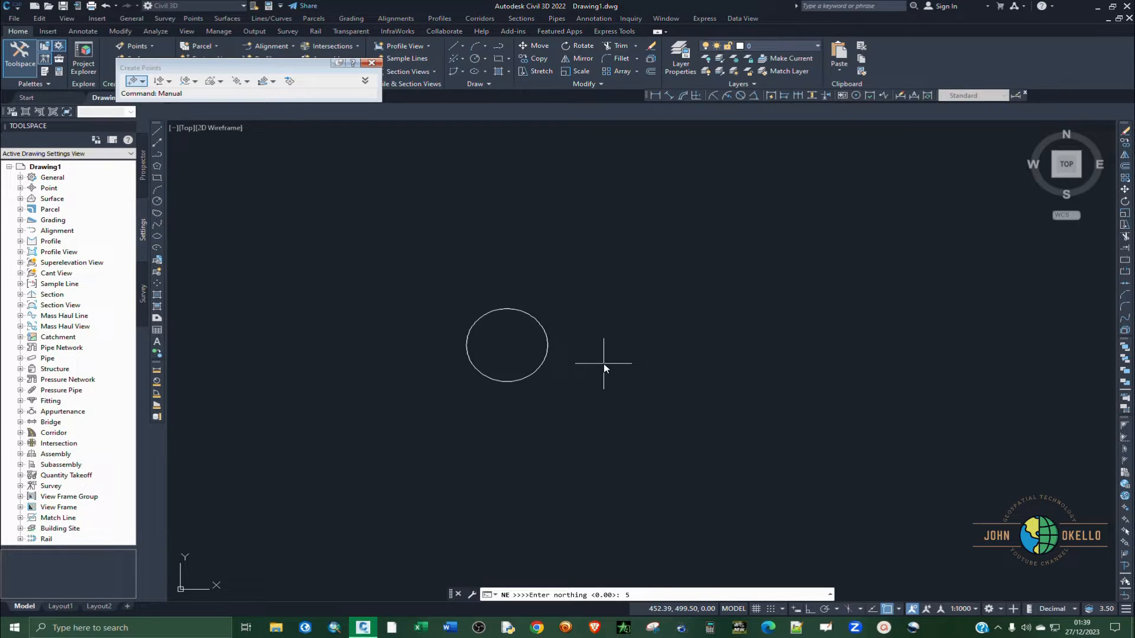
text(20)
key(Return)
text(550)
key(Return)
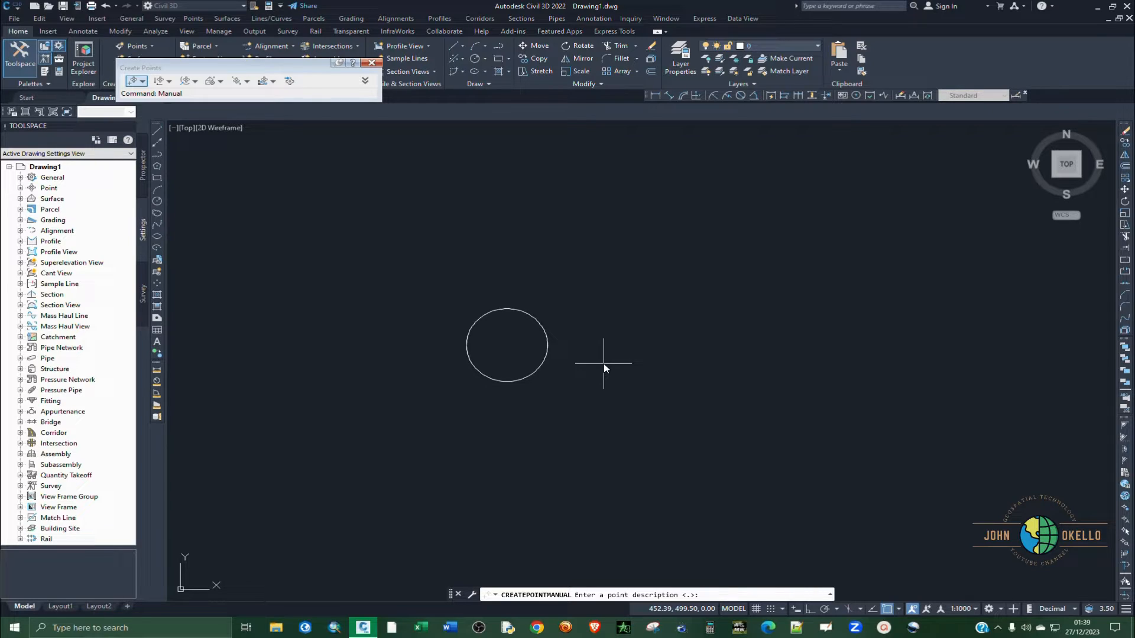
text(PT1)
key(Return)
key(Return)
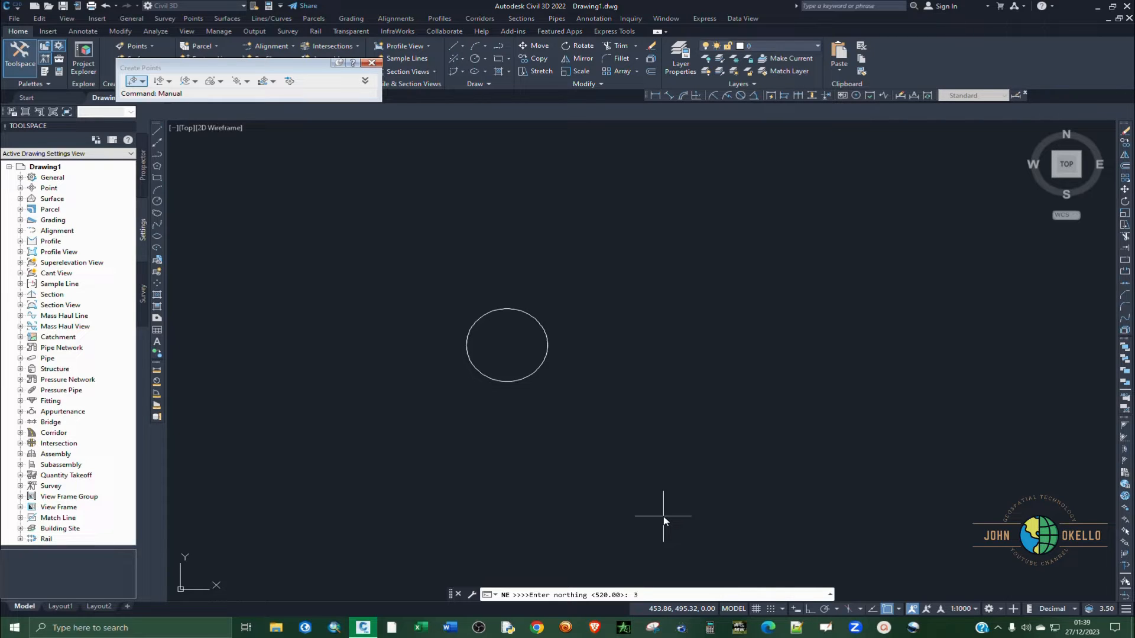
Create a second point at northing 300 and easting 420 with description PY2, and end point creation.
text(300)
key(Return)
text(420)
key(Return)
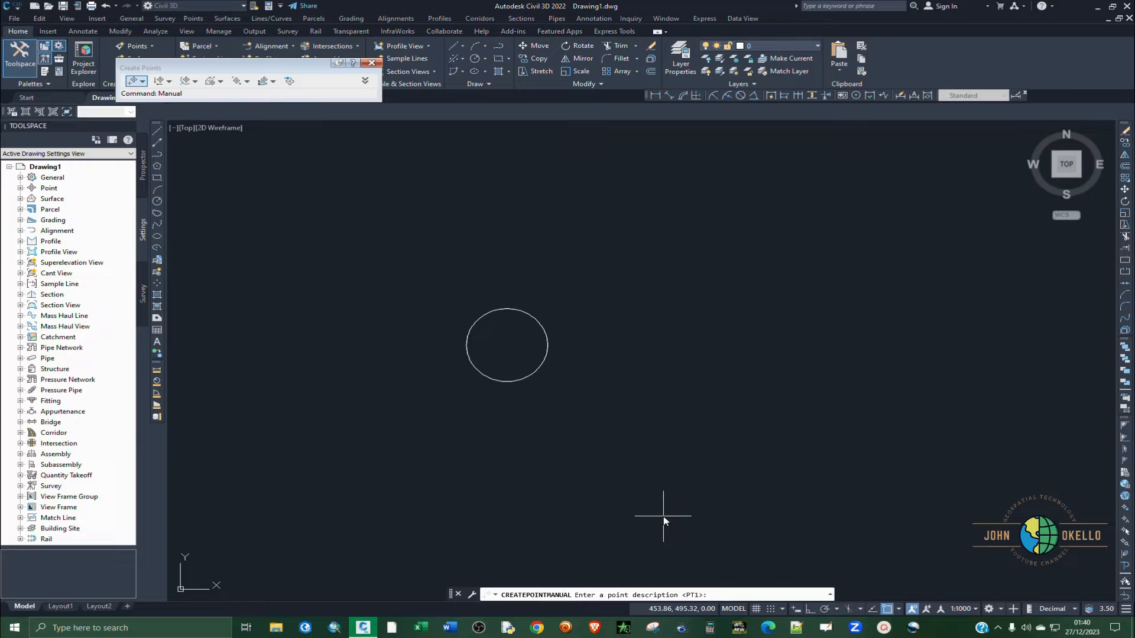
text(PY)
text(2)
key(Return)
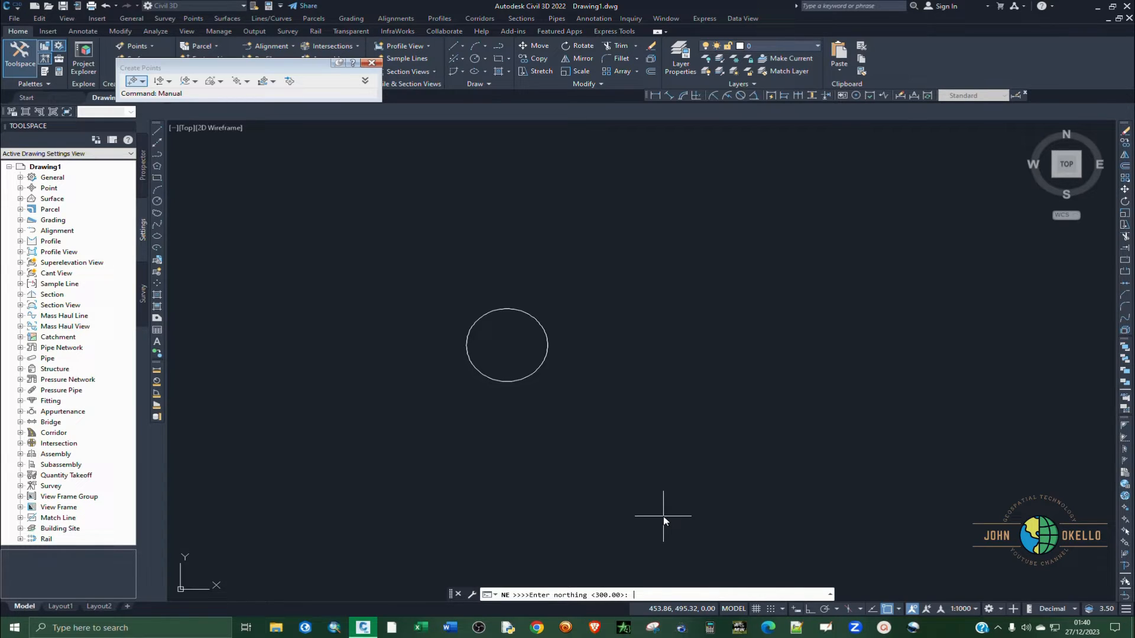
key(Return)
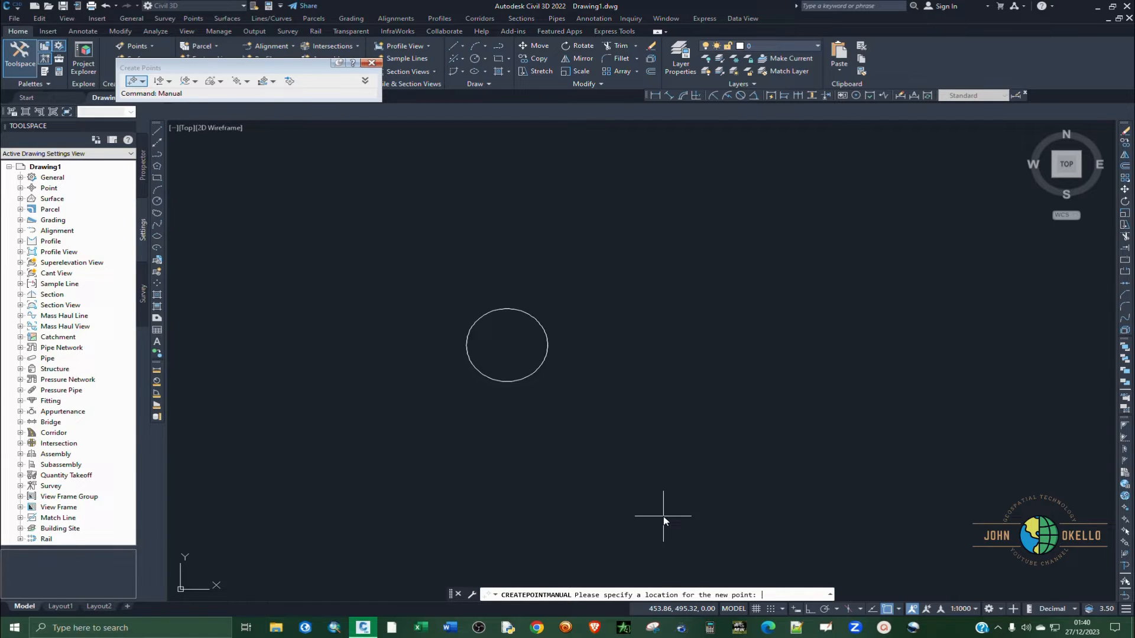
key(Escape)
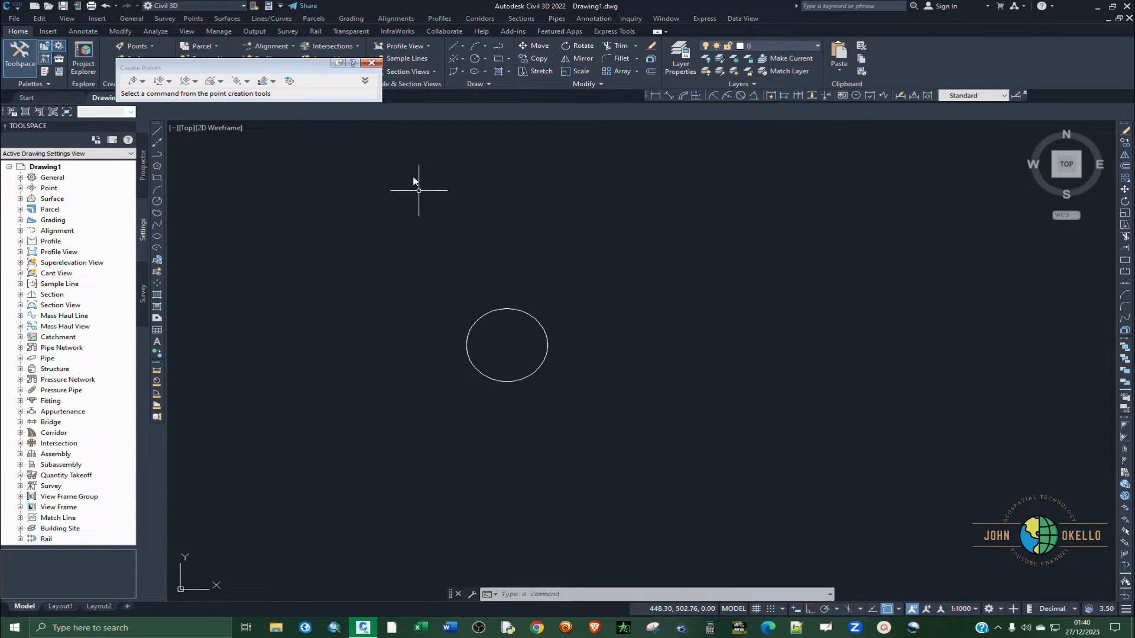
click(371, 62)
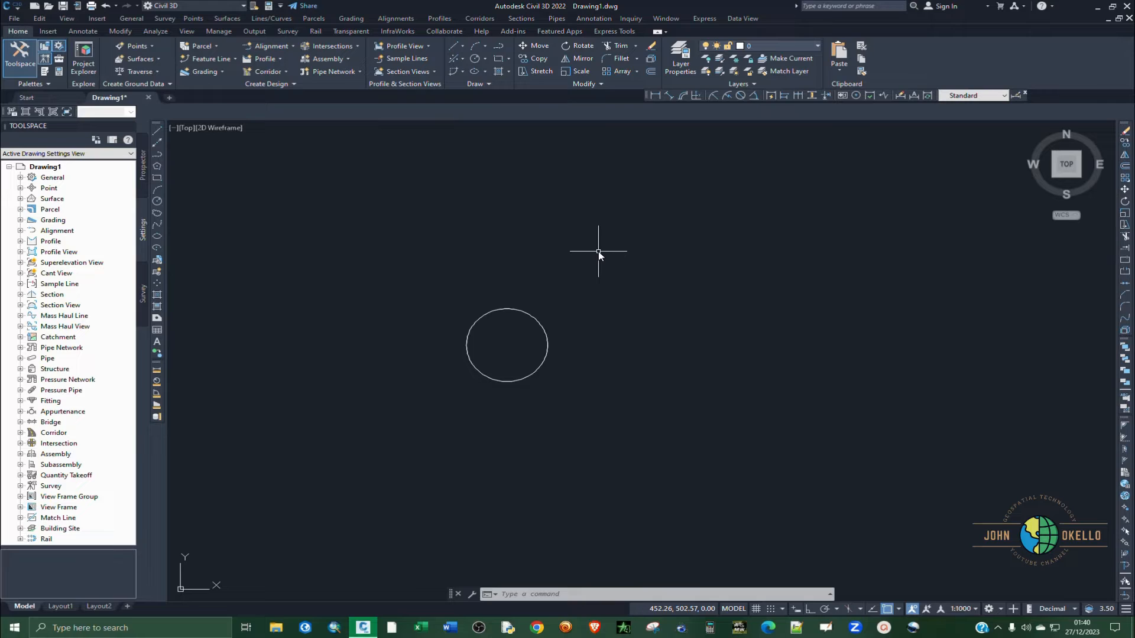
Show the full drawing extents and set the annotation scale to 1:2000.
text(ze)
key(Return)
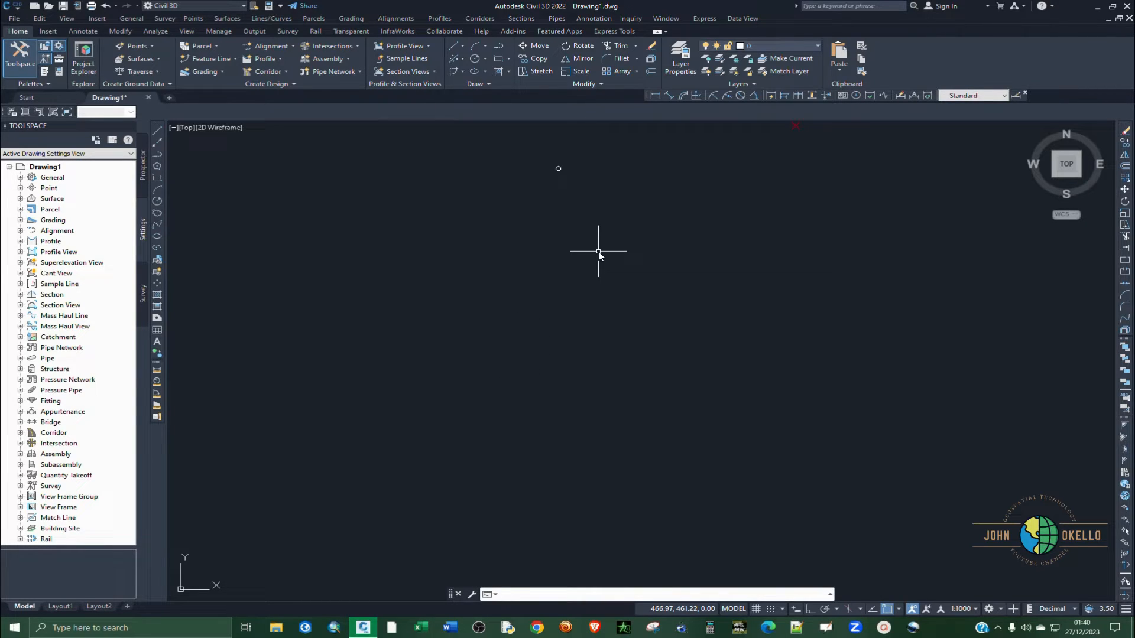
scroll(612, 257, up, 3)
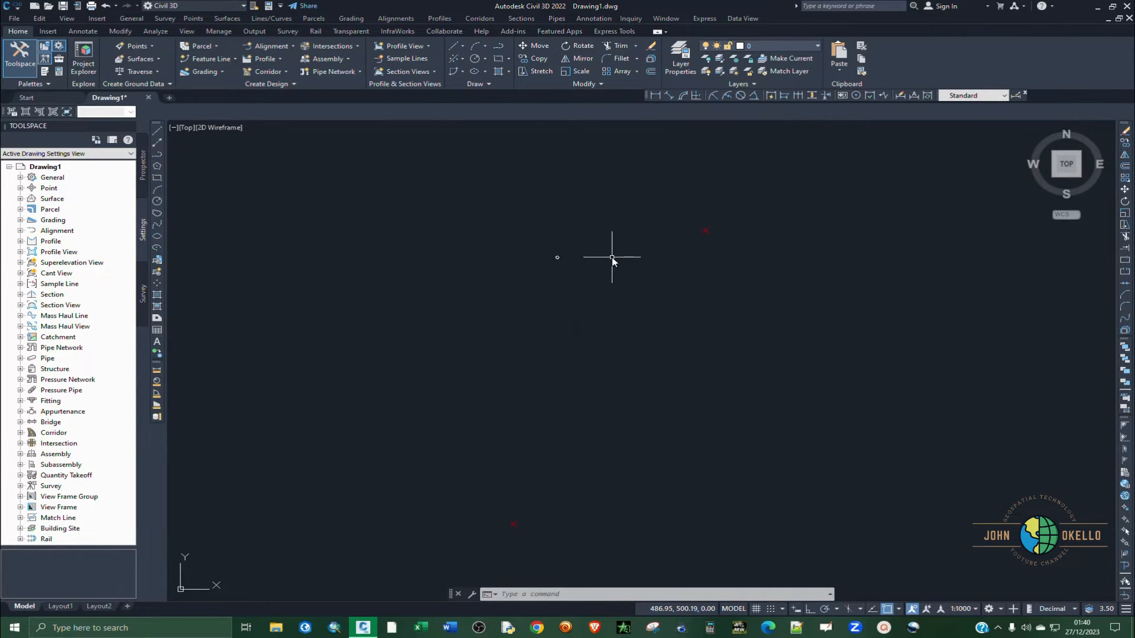
scroll(551, 249, up, 2)
scroll(552, 246, down, 4)
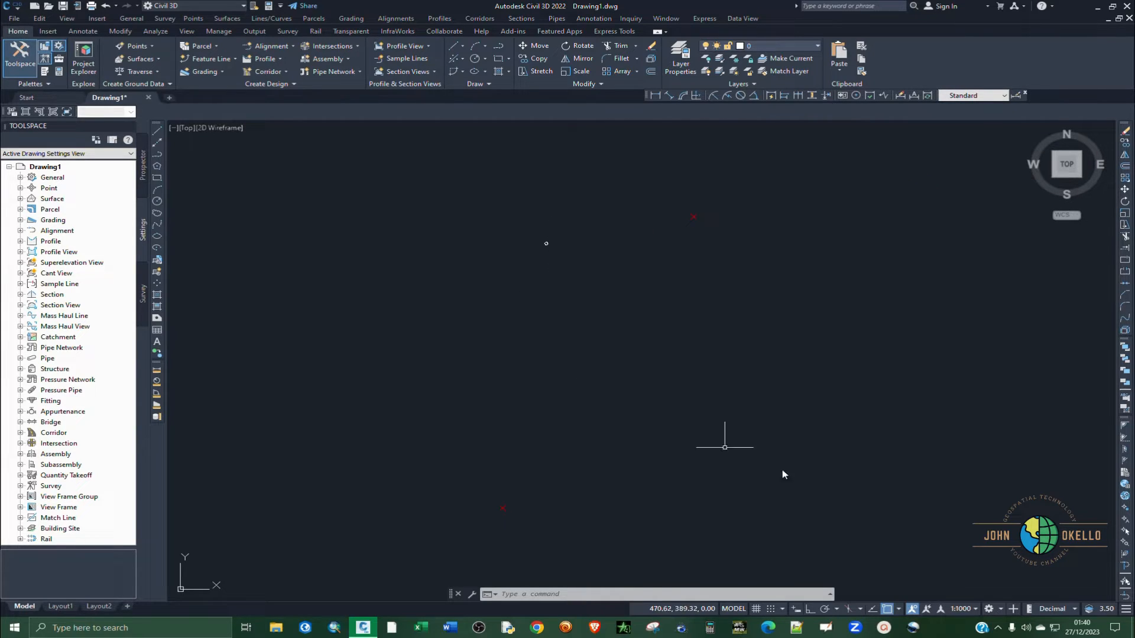
click(972, 610)
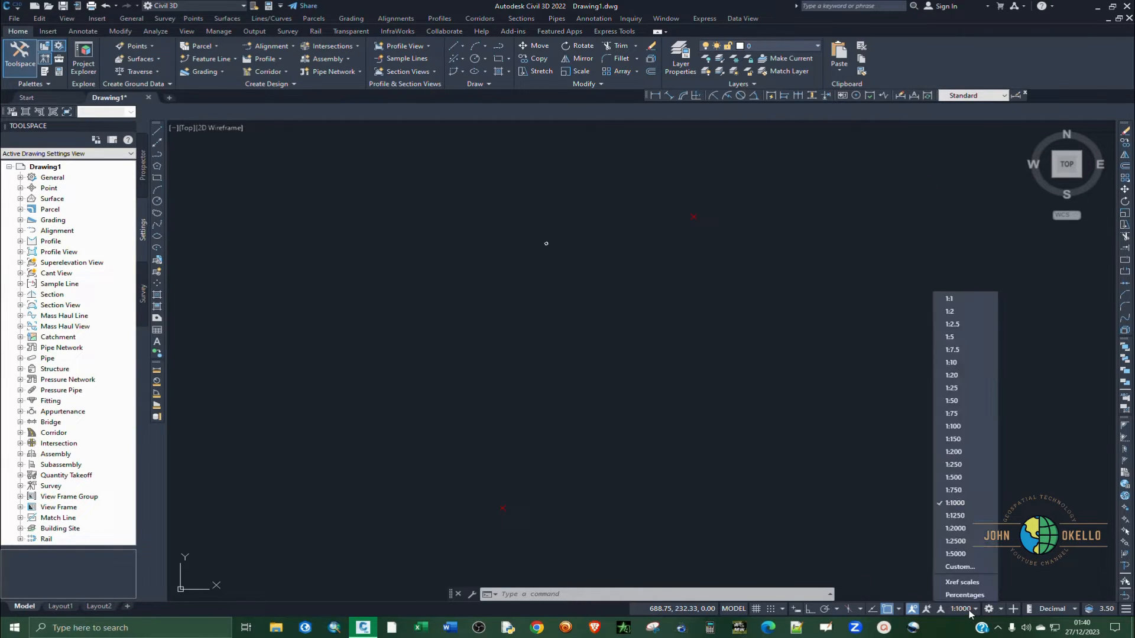
click(958, 530)
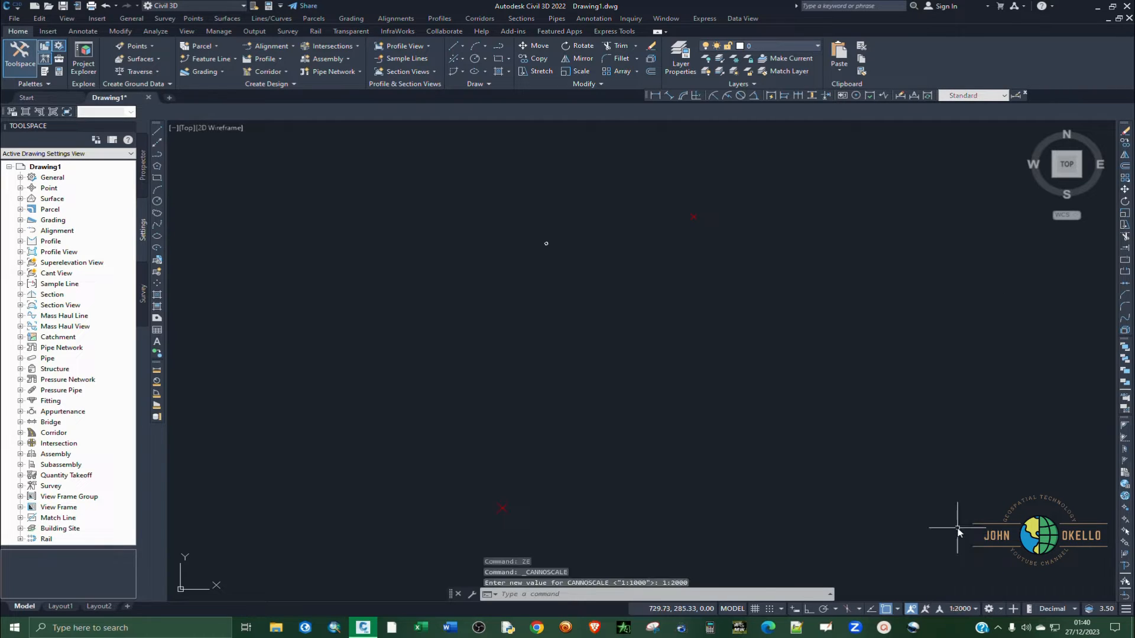
Select the upper COGO point, extend the selection to all similar points, and open their object properties.
click(727, 236)
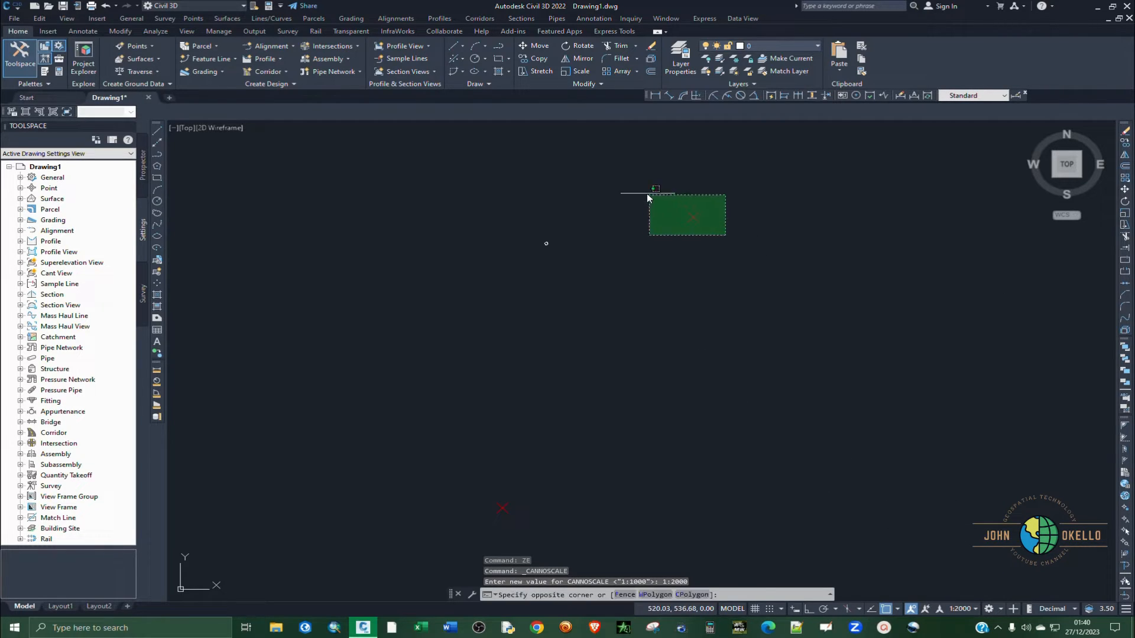
click(647, 193)
right_click(633, 328)
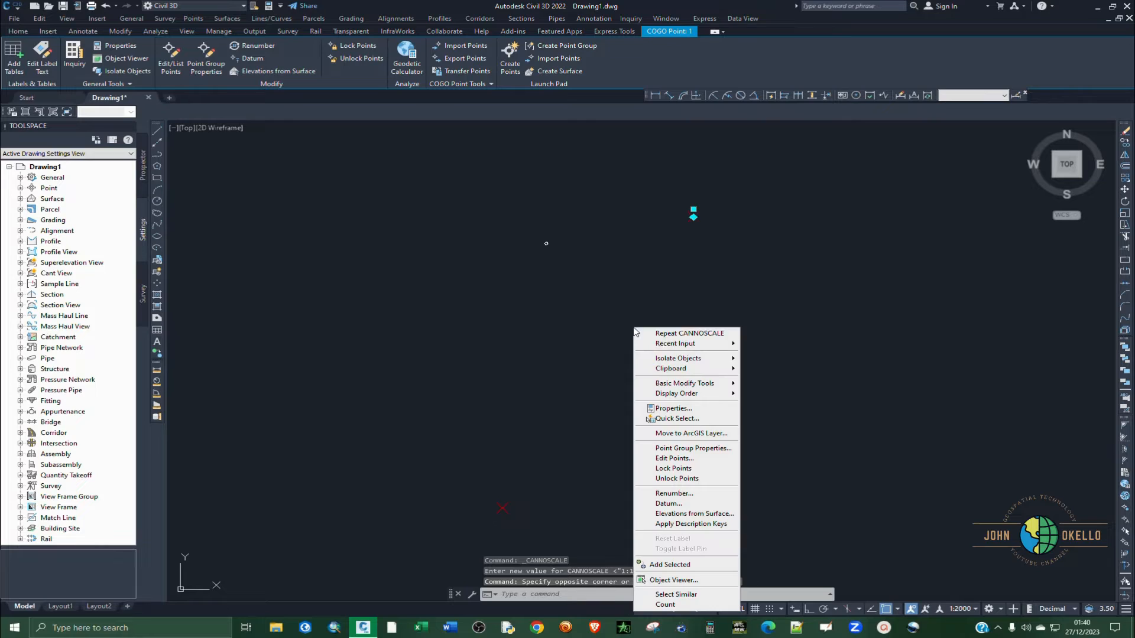
click(675, 595)
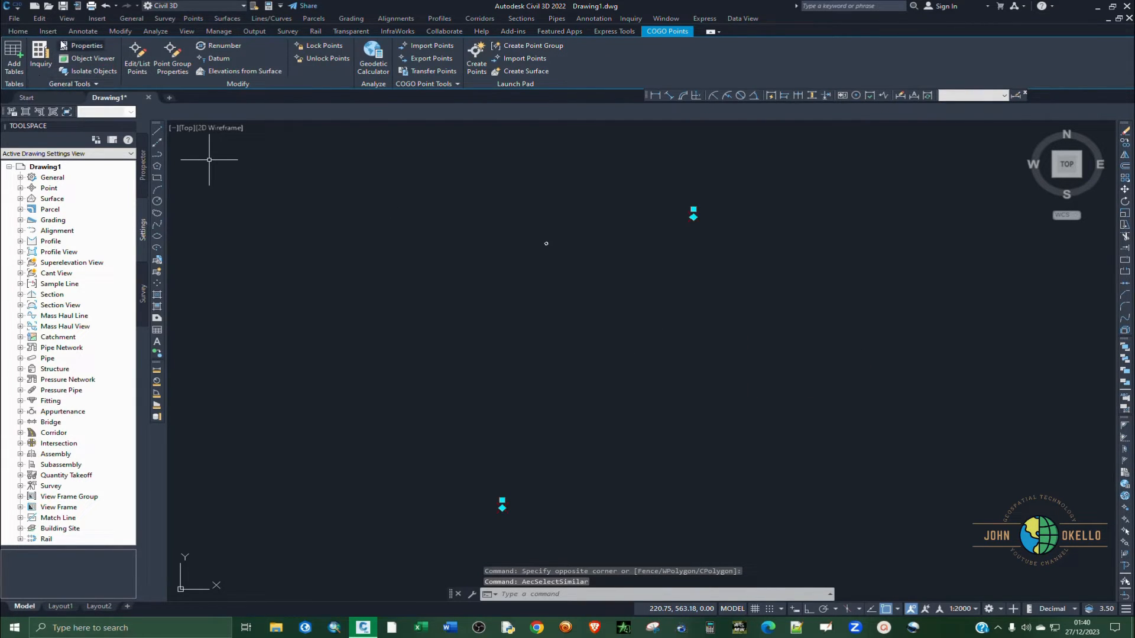
click(92, 49)
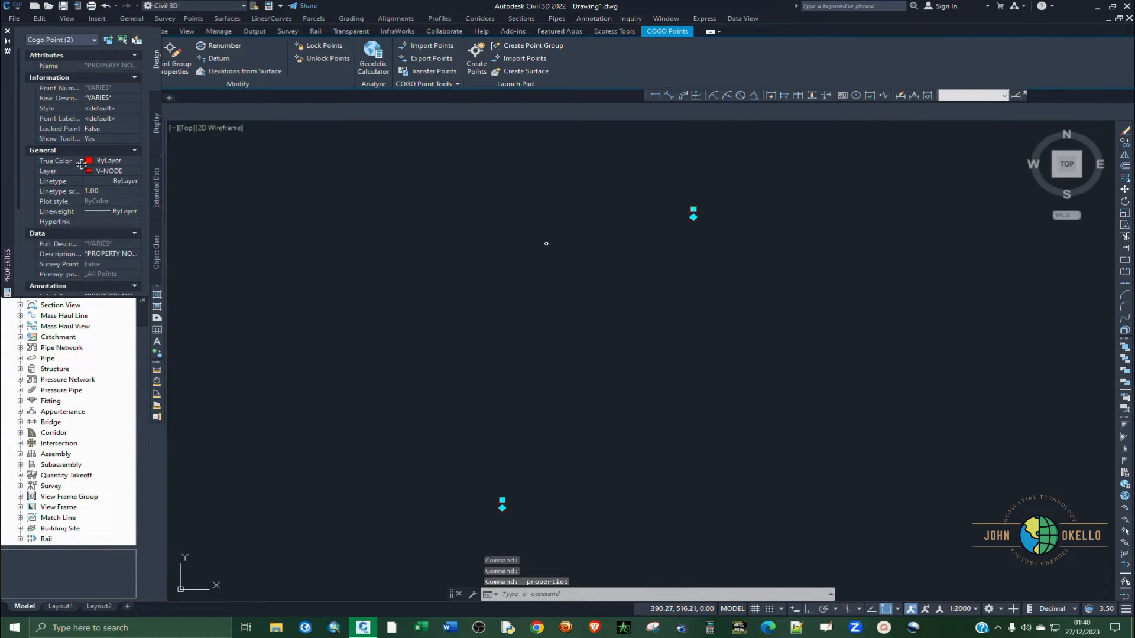
scroll(81, 164, down, 3)
scroll(80, 136, up, 3)
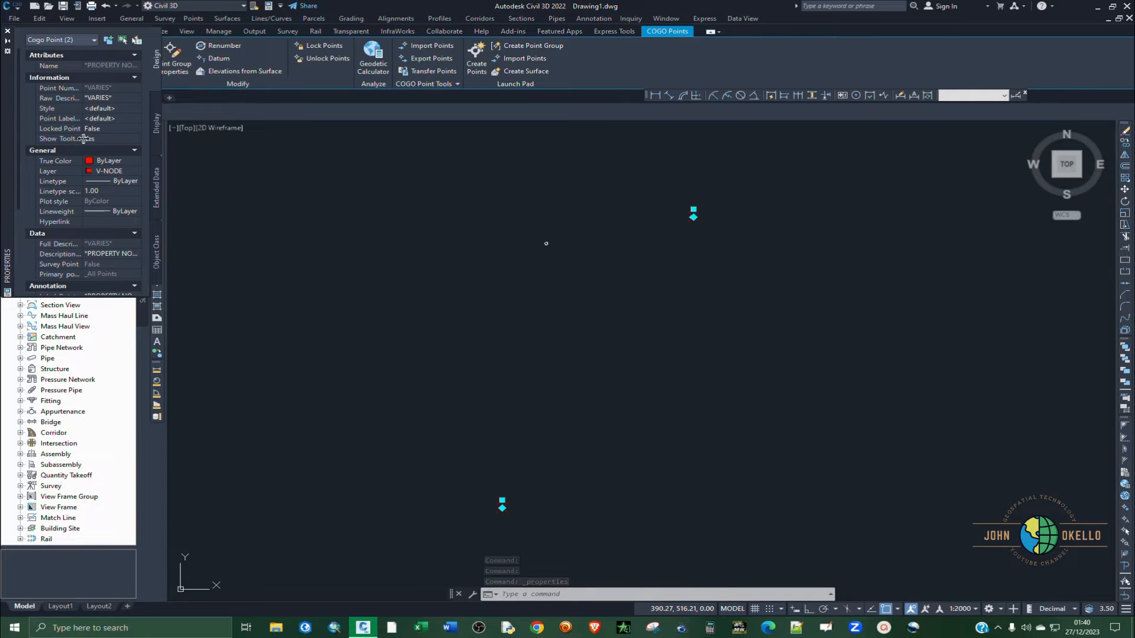
Choose the Basic point style for the two selected points through Create/Edit and open that style for editing.
click(85, 108)
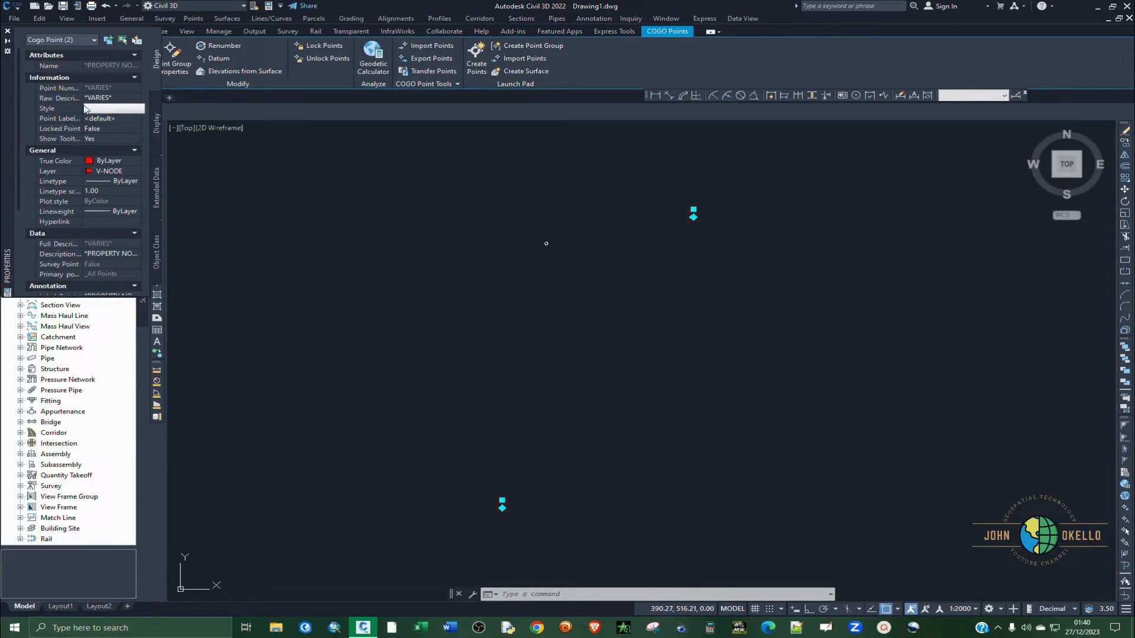
click(118, 110)
click(134, 108)
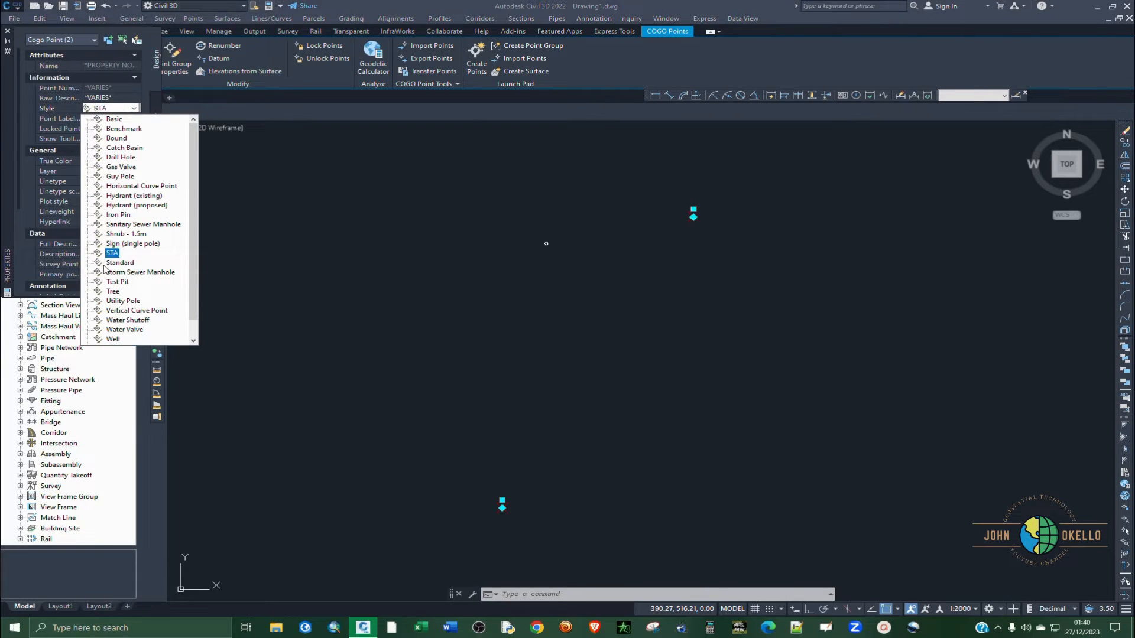
scroll(118, 320, down, 1)
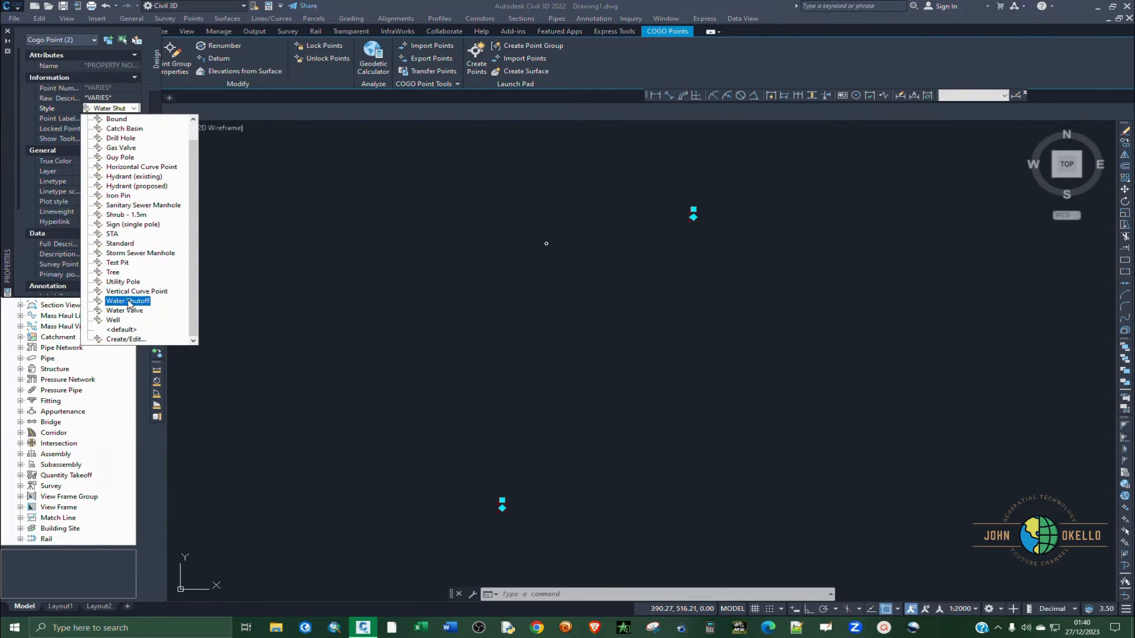
click(127, 340)
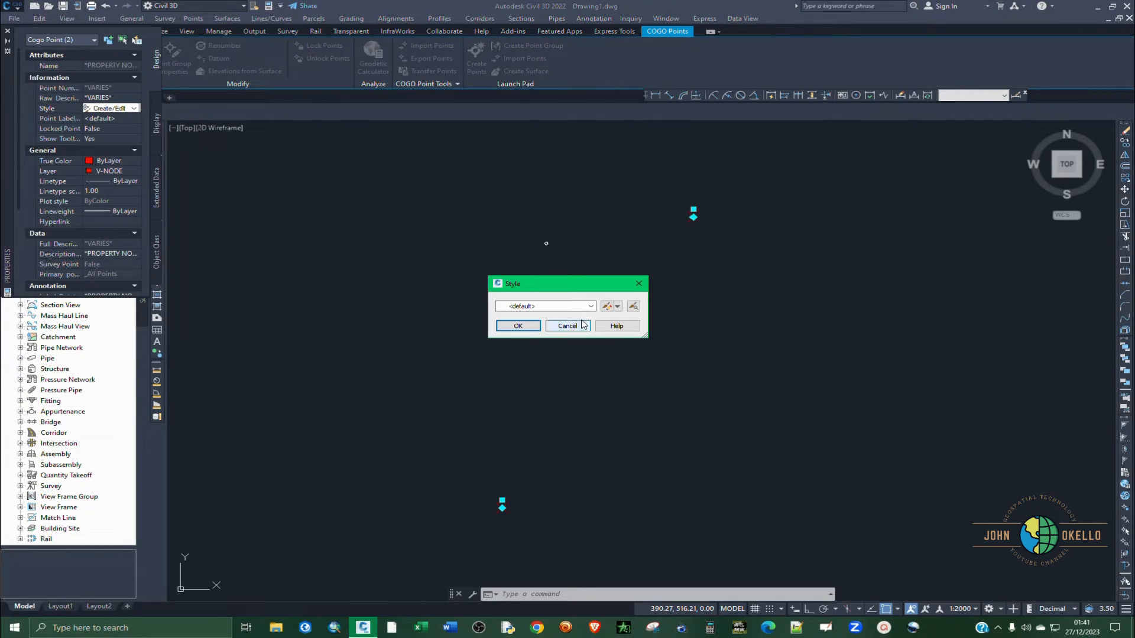
click(544, 306)
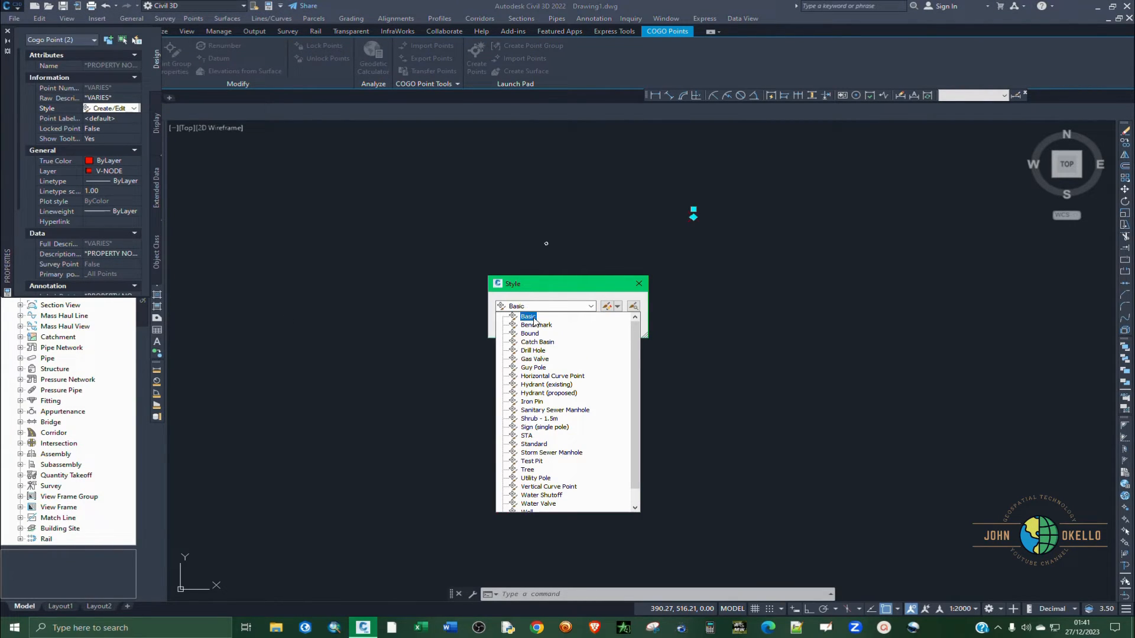
click(534, 322)
click(607, 307)
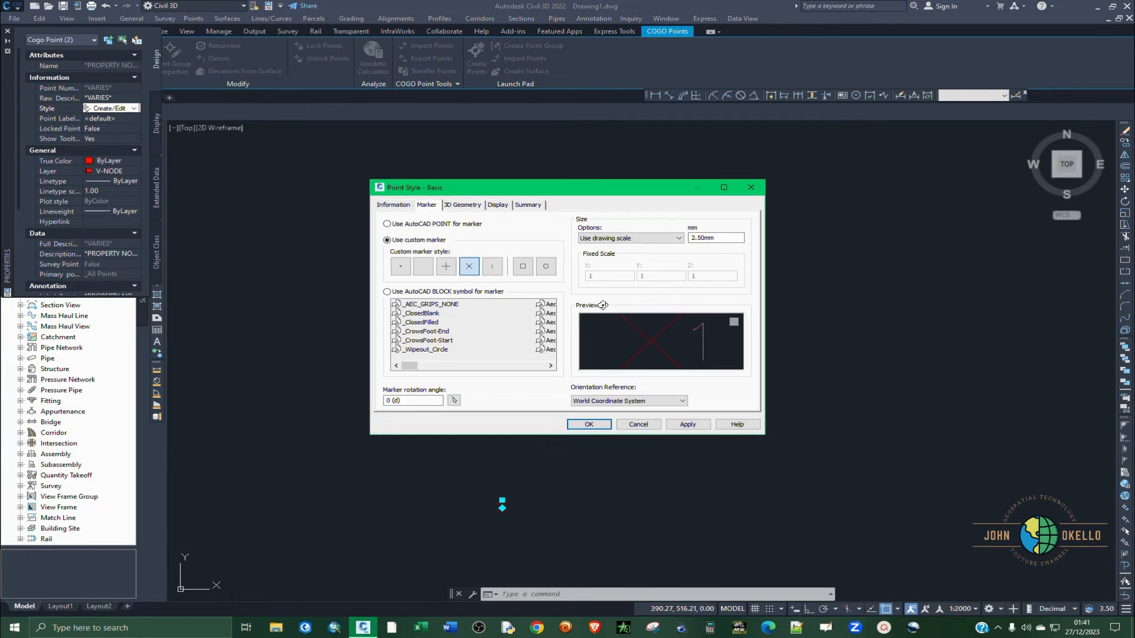
Set the Basic style's custom marker to a dot combined with a circle, and assign the style to both points.
click(402, 269)
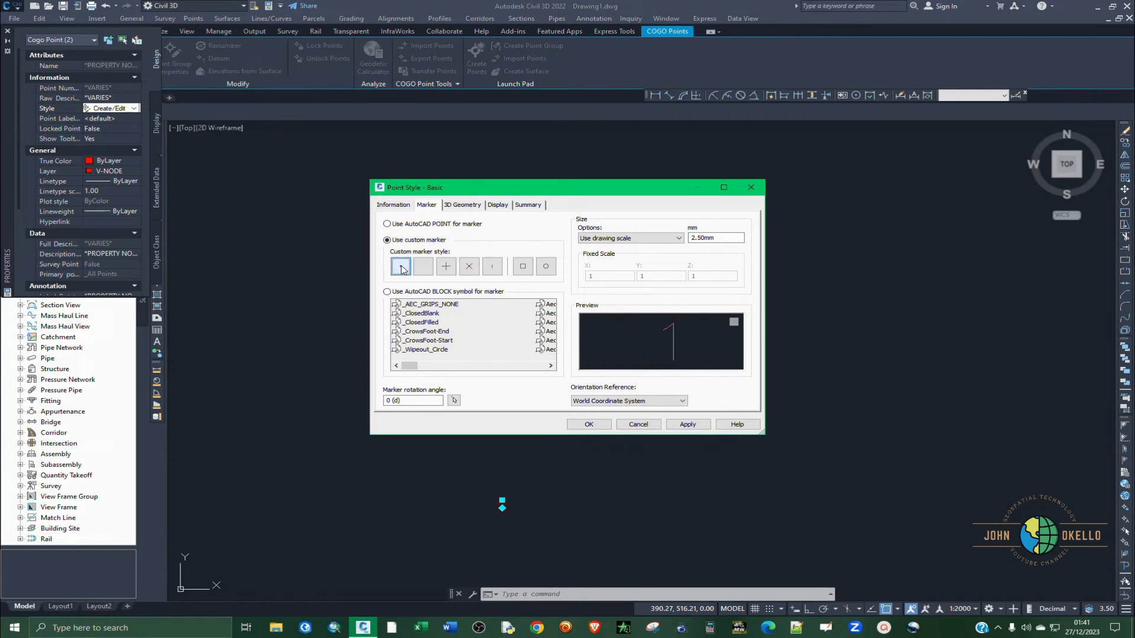
click(468, 269)
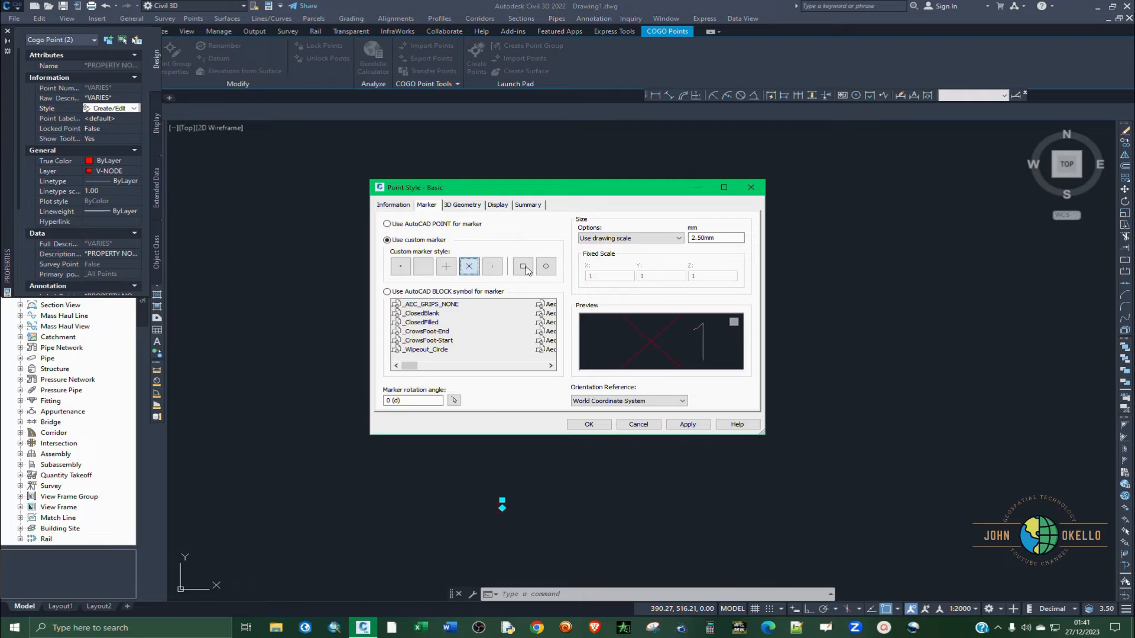
click(545, 268)
click(401, 268)
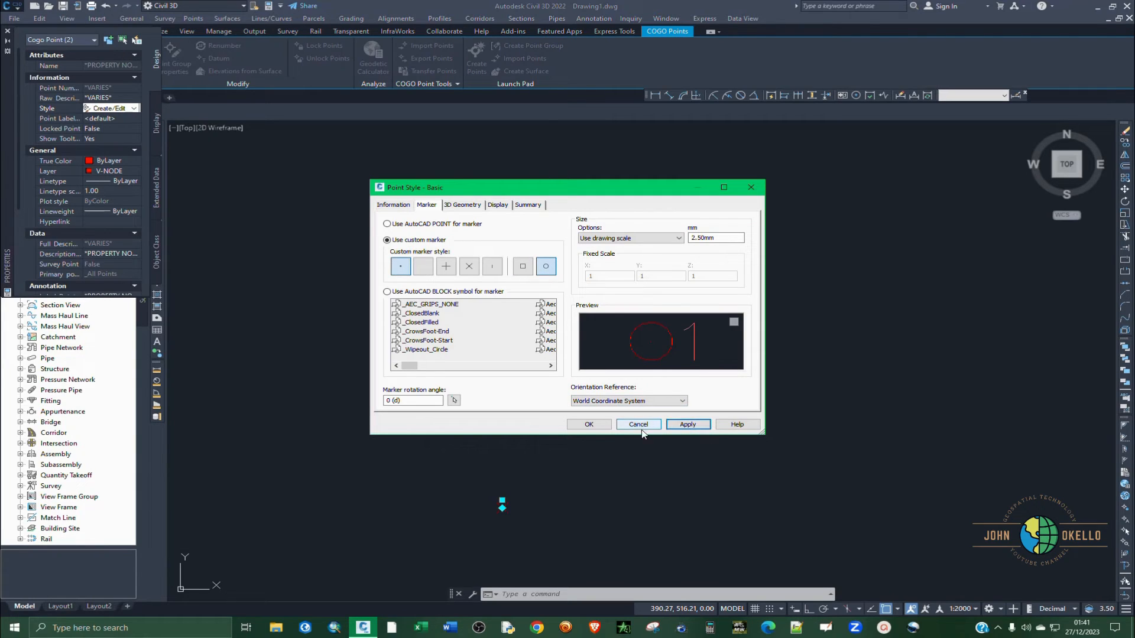
click(589, 424)
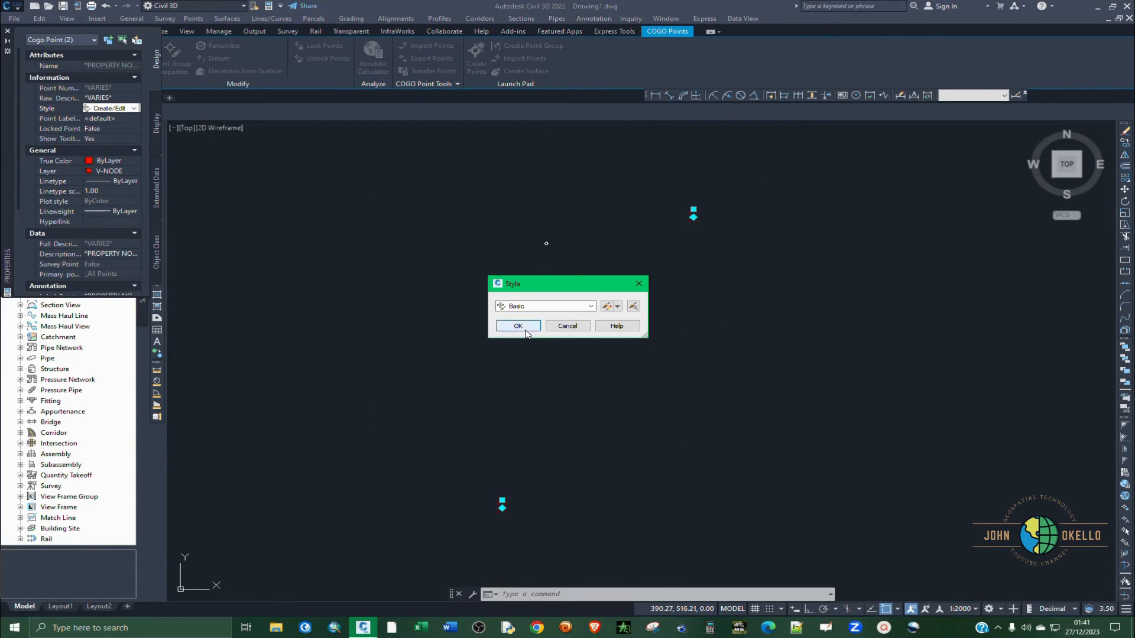
click(526, 326)
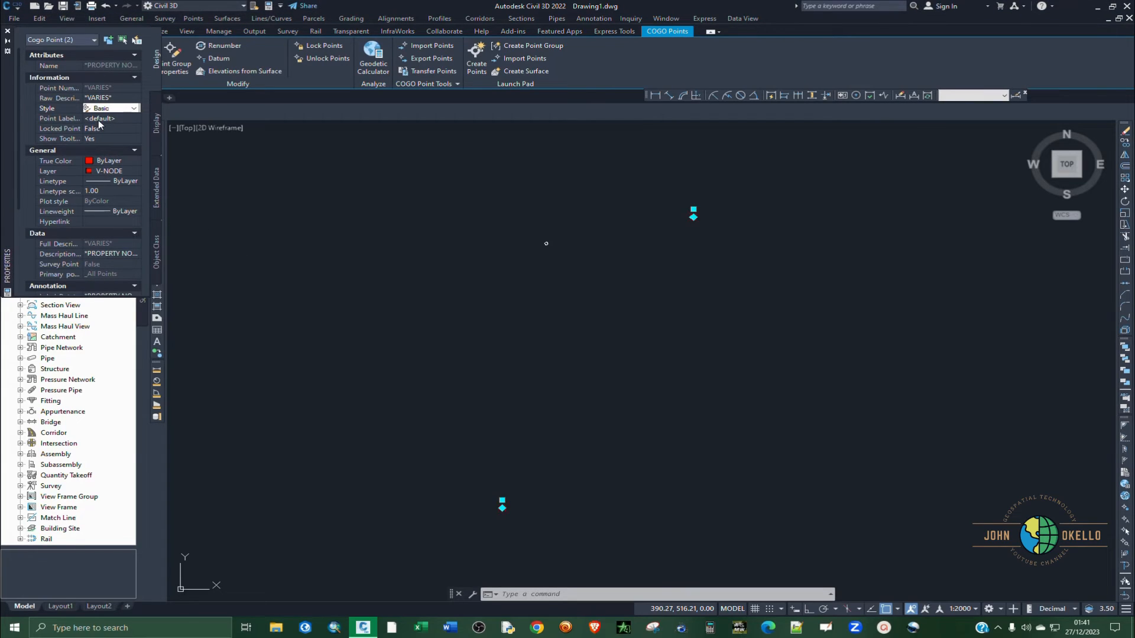
Set the point label style of both selected points to Northing and Easting, and clear the selection.
click(131, 119)
click(133, 119)
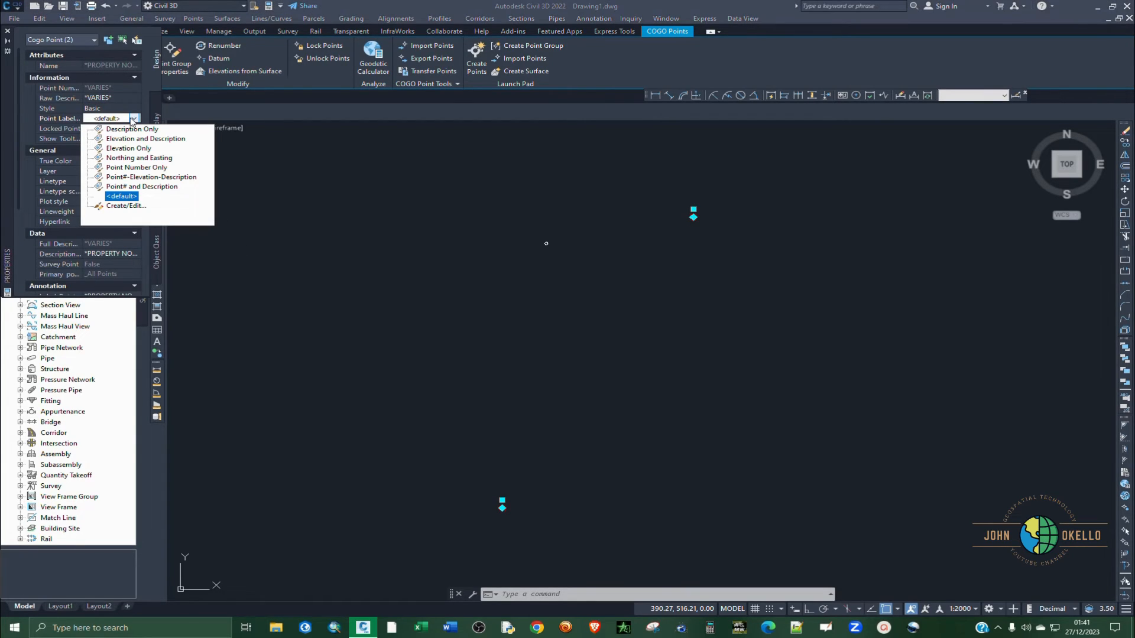
click(133, 159)
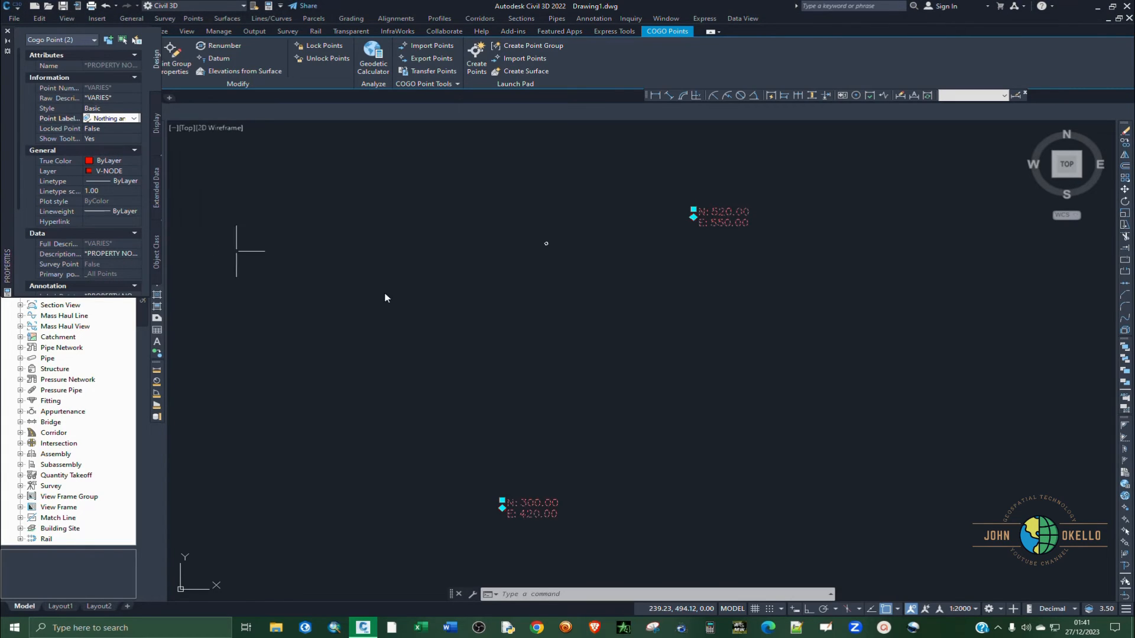
scroll(708, 249, up, 2)
scroll(665, 286, down, 4)
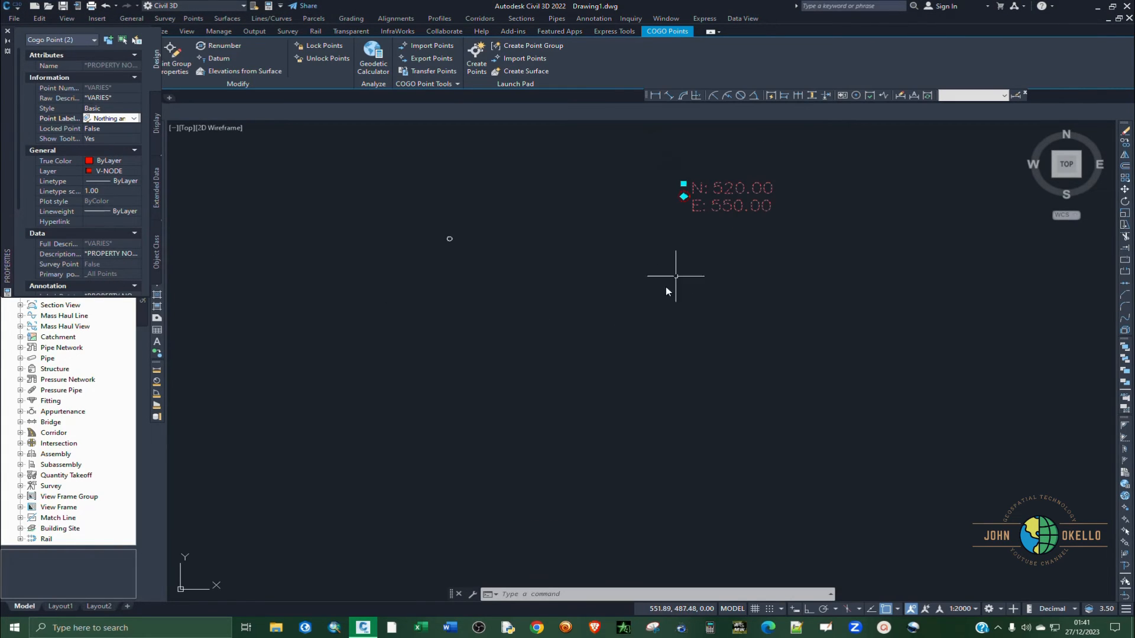
key(Escape)
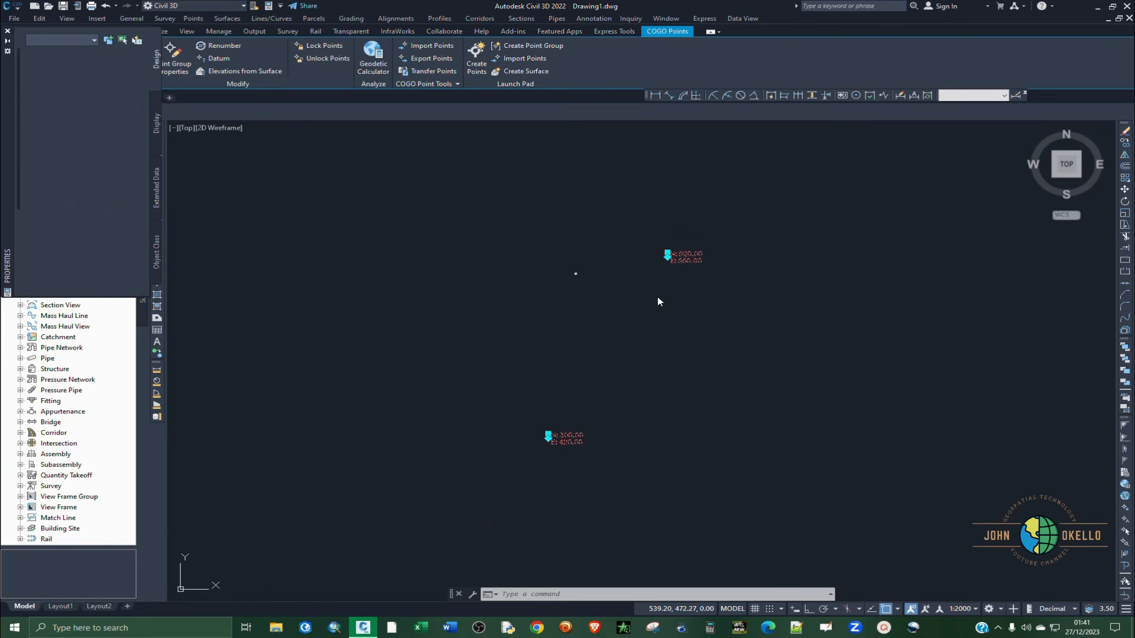
key(ctrl+s)
click(779, 429)
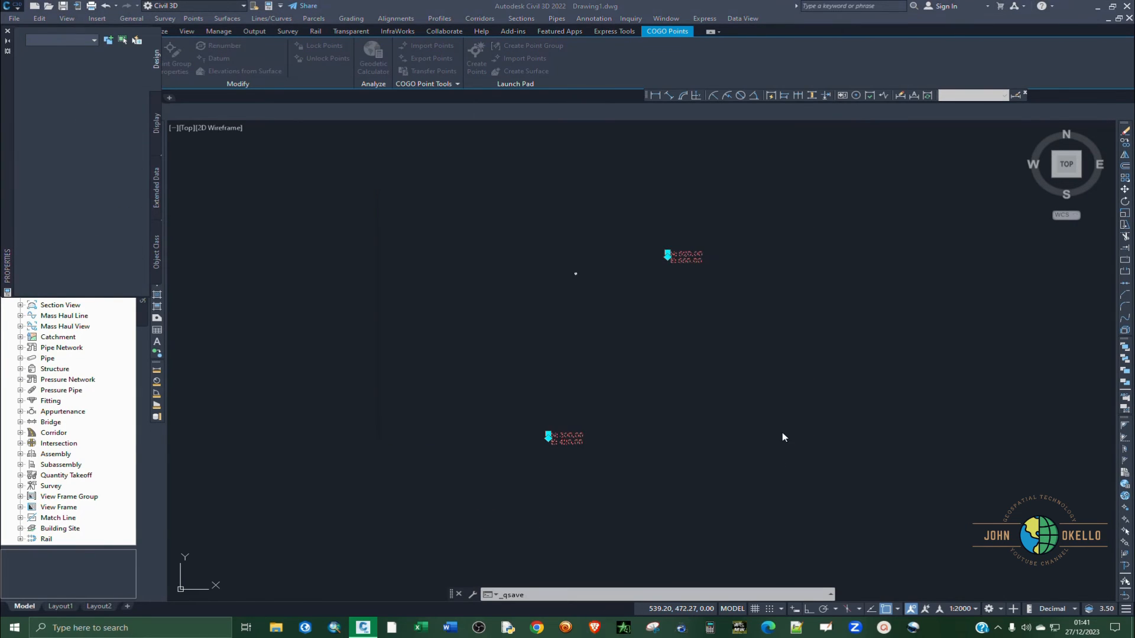
Examine the markers and coordinate labels of both points and close the Properties palette.
scroll(576, 442, up, 4)
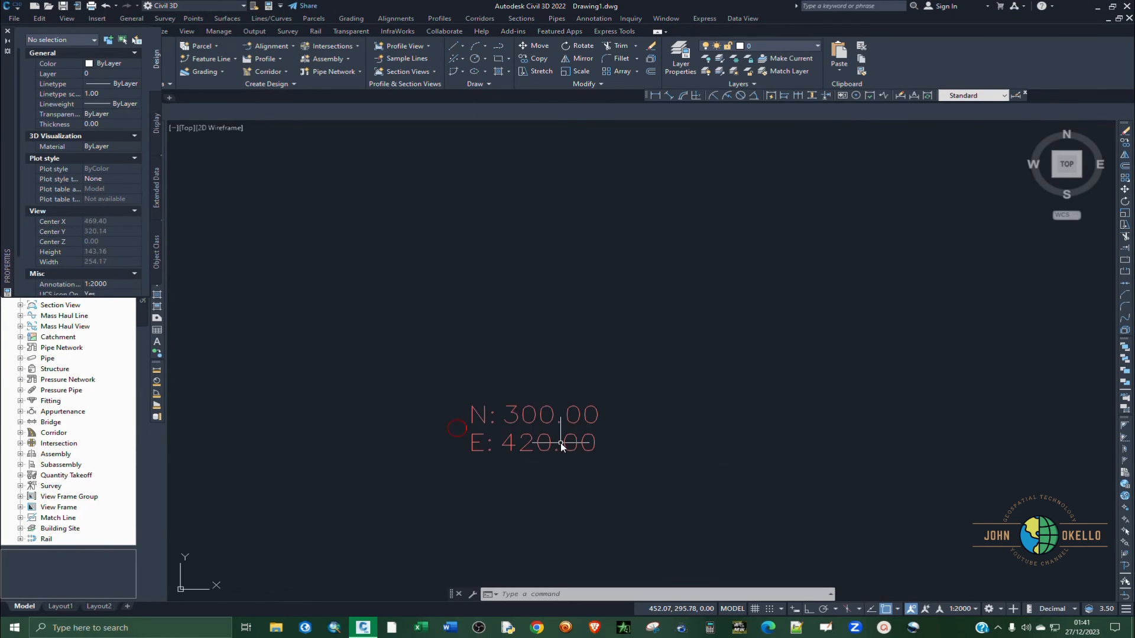
scroll(560, 442, down, 2)
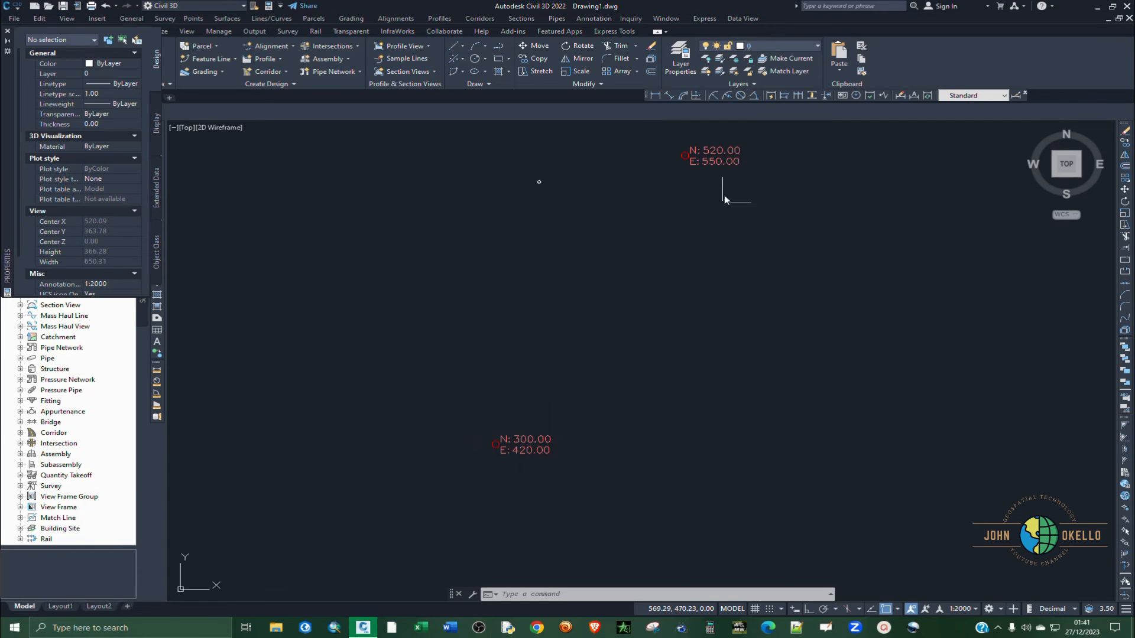
middle_drag(724, 161, 718, 165)
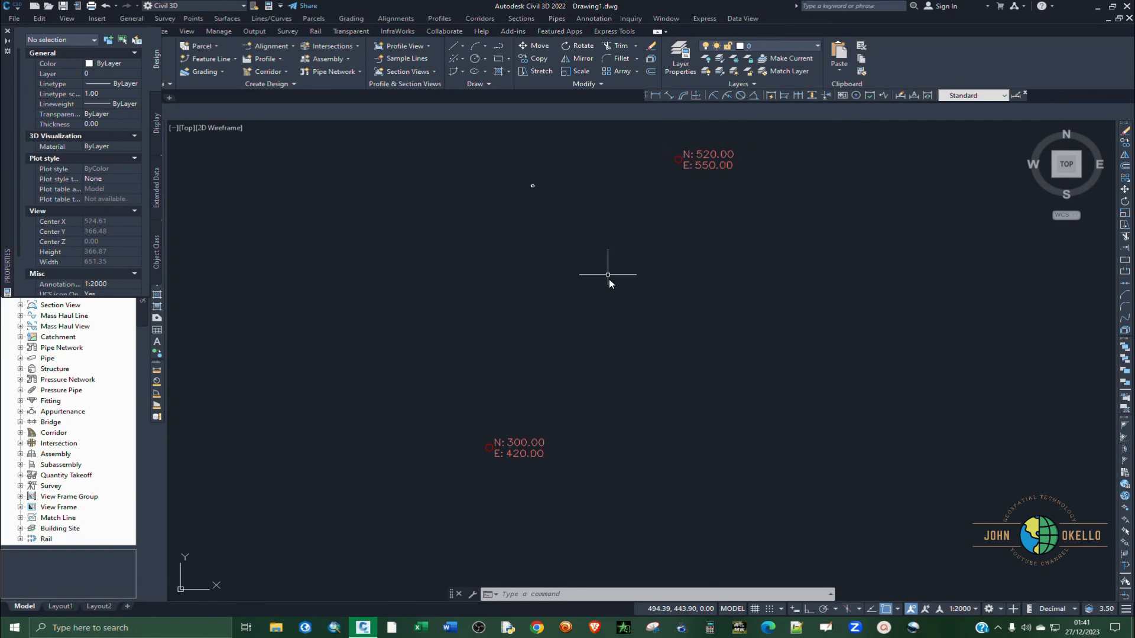
scroll(538, 186, up, 2)
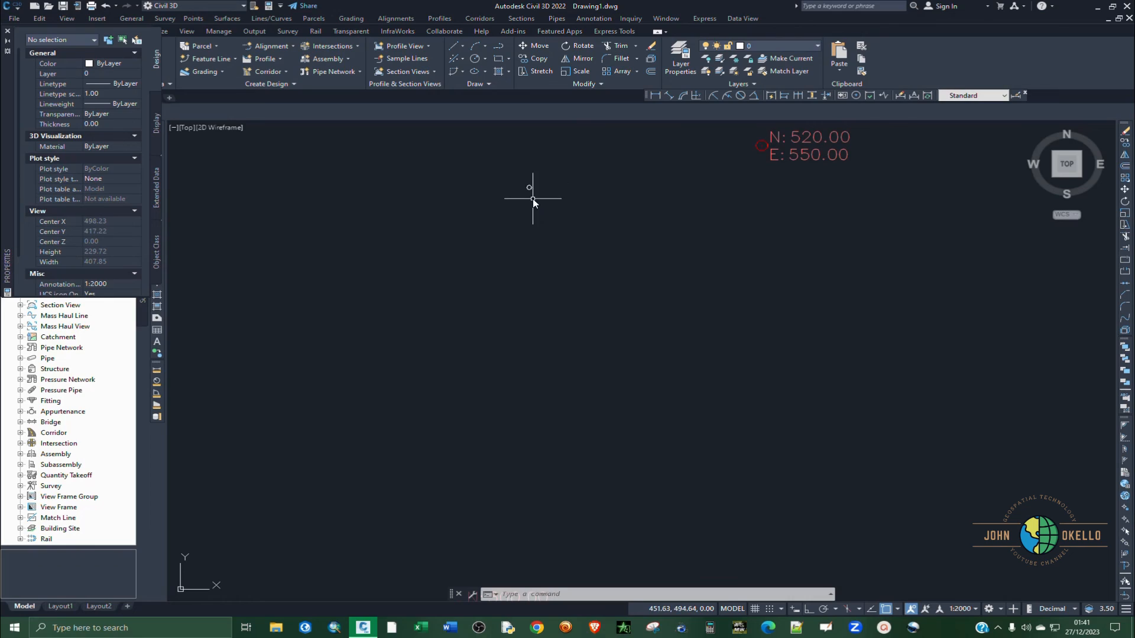
scroll(565, 219, down, 2)
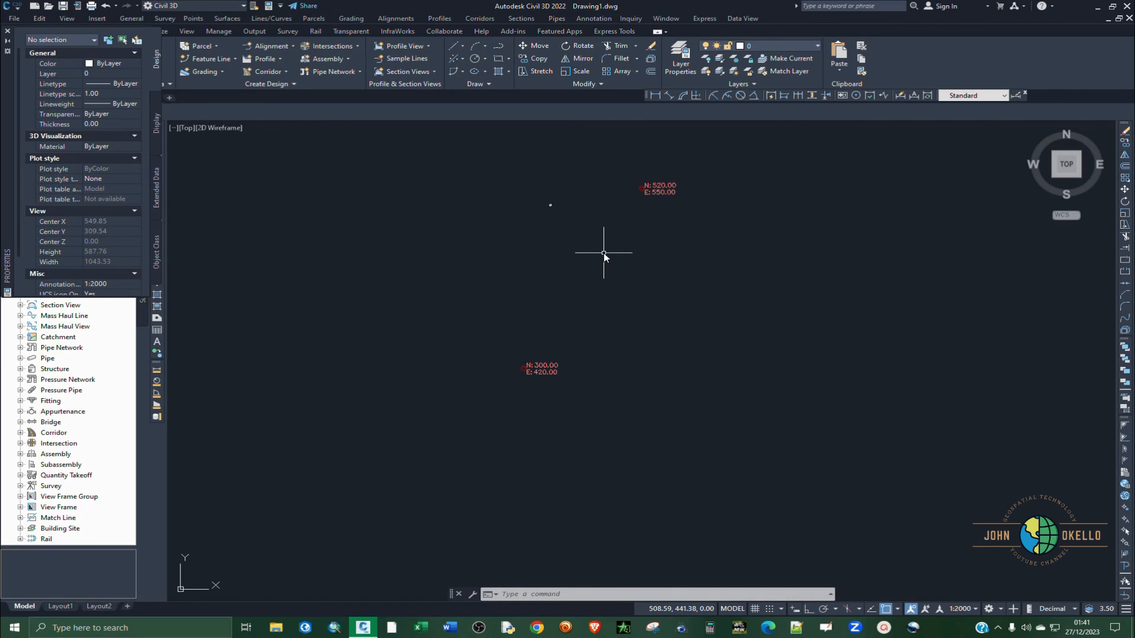
click(8, 33)
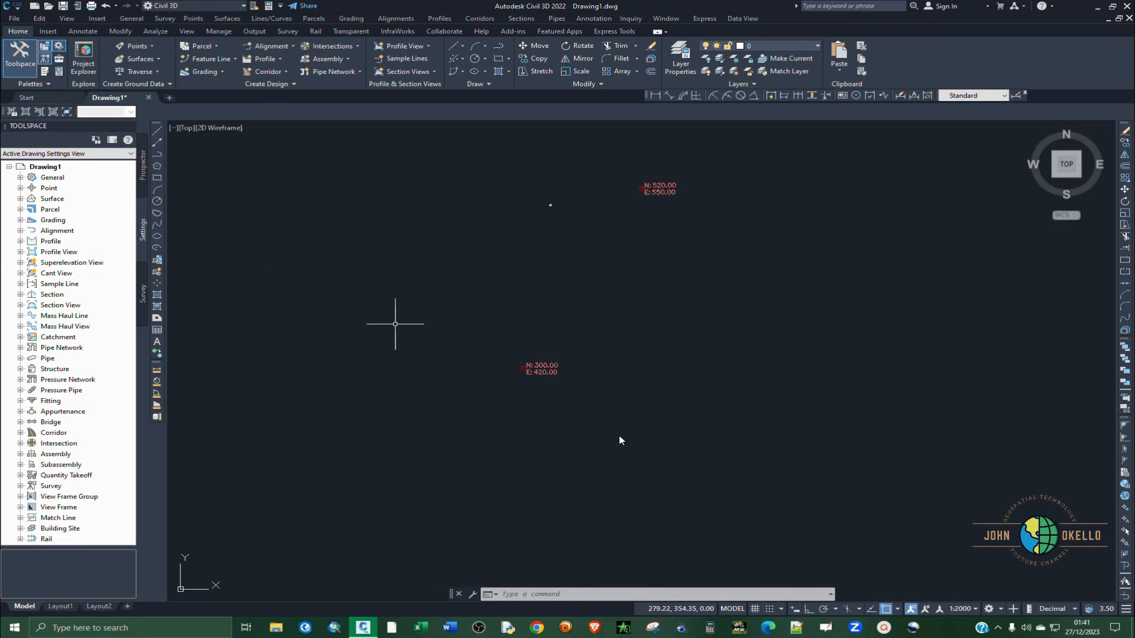